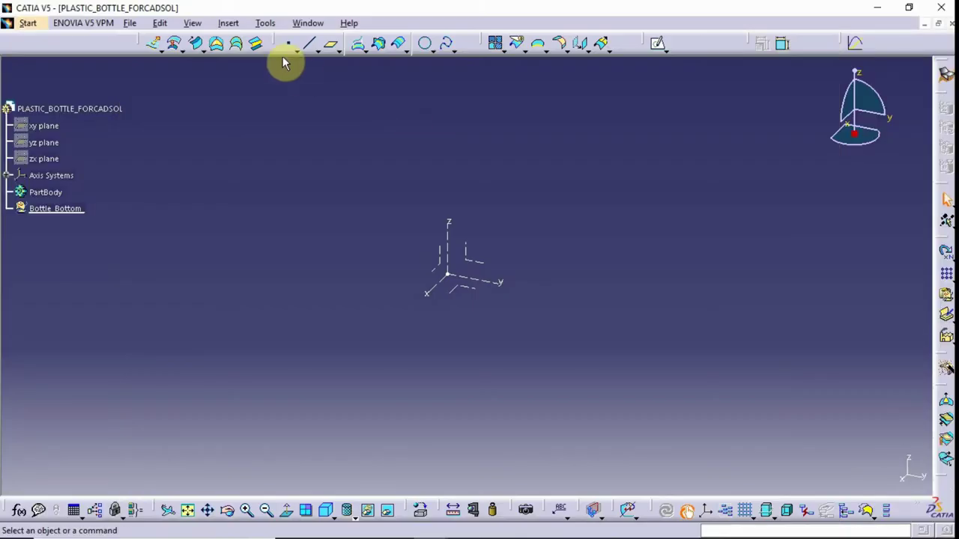
Step: Start inserting a new geometrical set, to be named bottom_step01, from the Insert menu
left_click(228, 22)
left_click(258, 73)
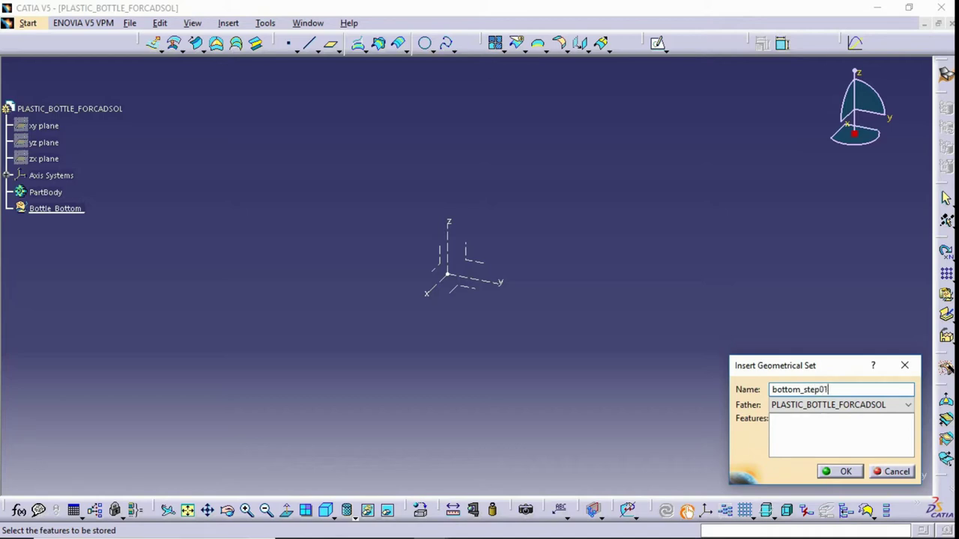
Step: Create the bottom_step01 geometrical set with Bottle_Bottom_ as its parent
left_click(810, 405)
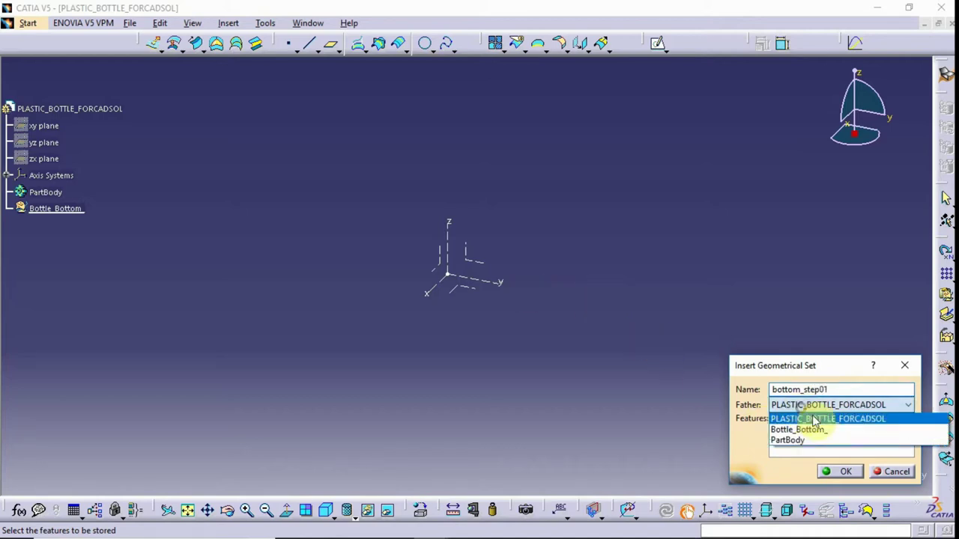
left_click(816, 426)
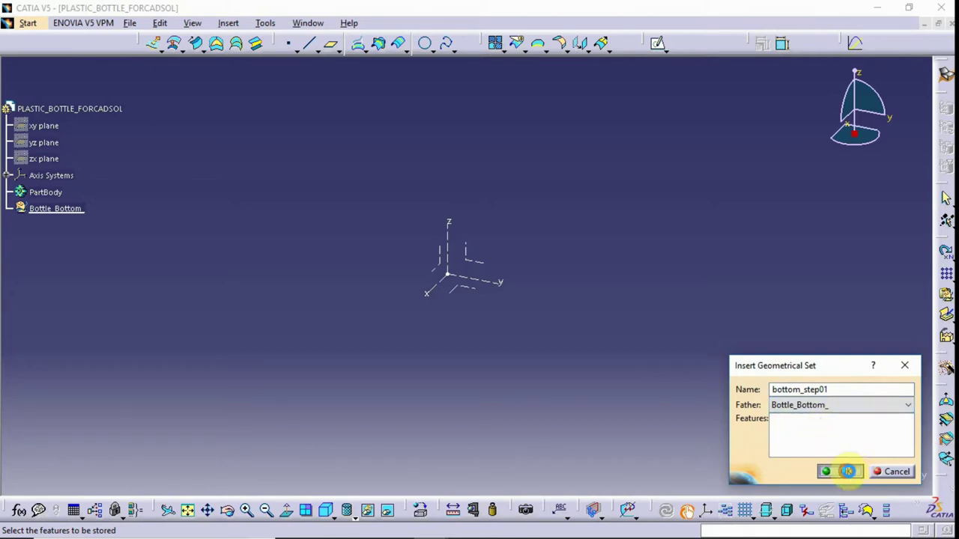
left_click(847, 471)
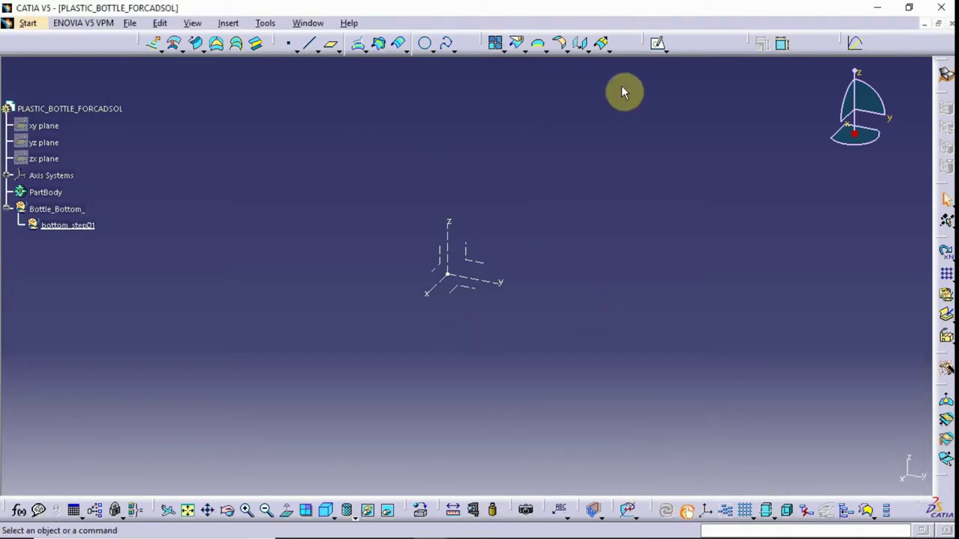
Step: Start Sketch.2 as a positioned sketch on the absolute axis system
left_click(664, 48)
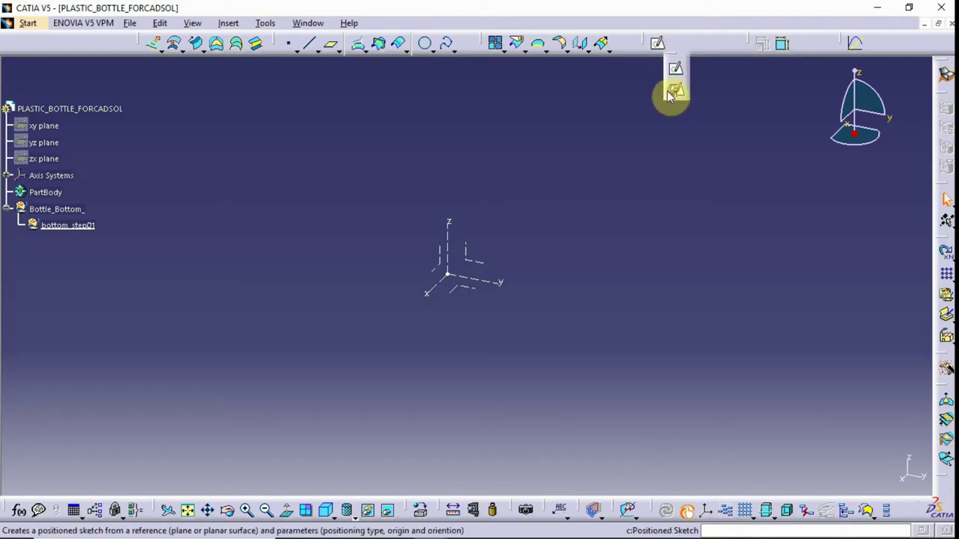
left_click(669, 93)
left_click(475, 261)
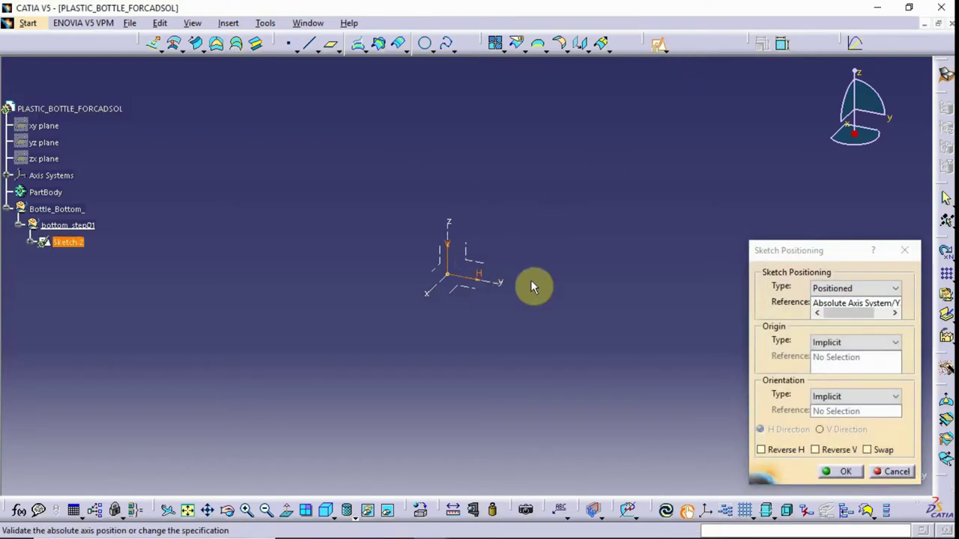
left_click(839, 472)
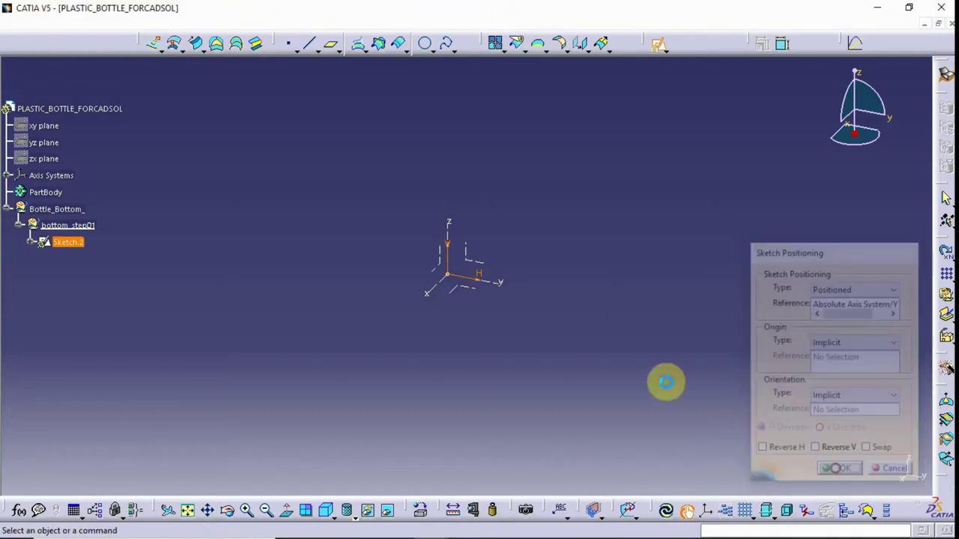
middle_click_drag(556, 297, 613, 195)
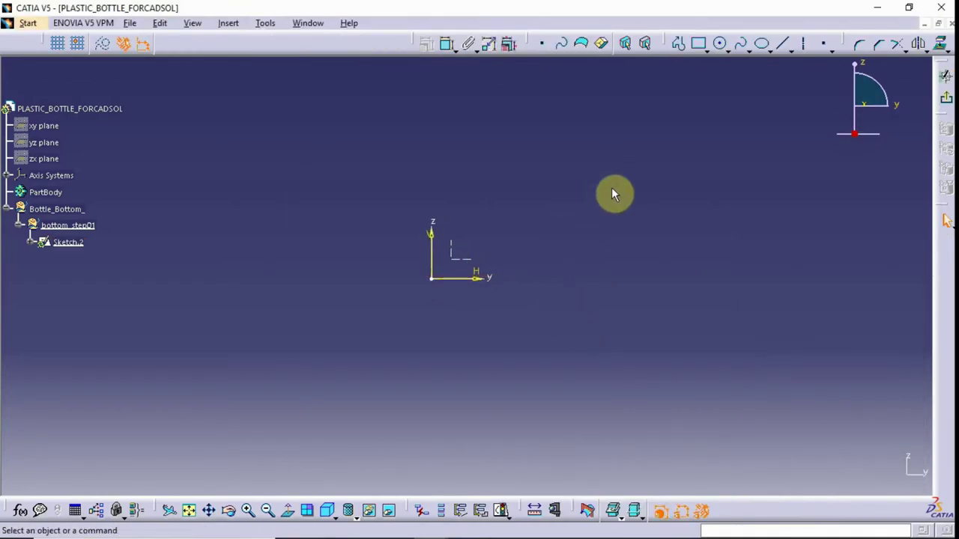
Step: Draw a Profile: a vertical line, three tangent arcs down and up, and a short line to the origin
left_click(680, 48)
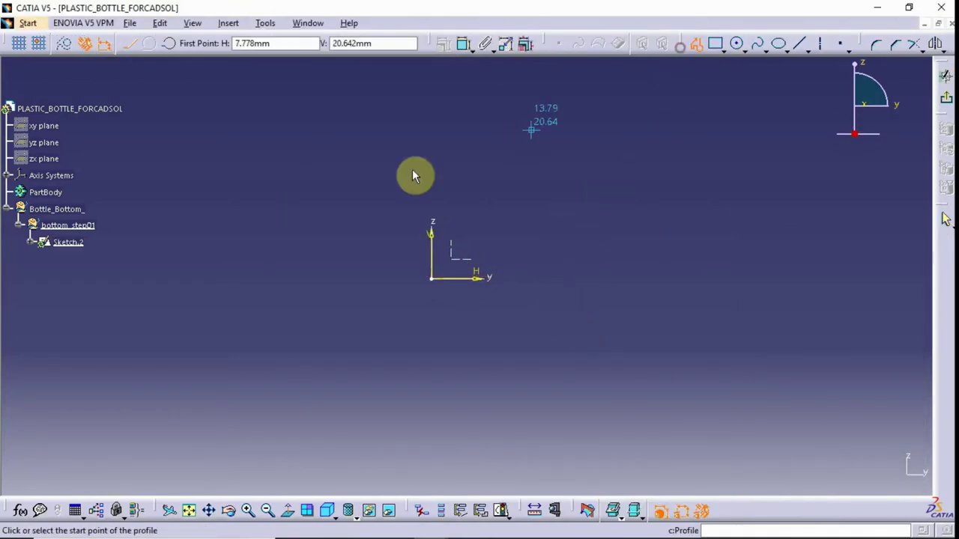
left_click(210, 140)
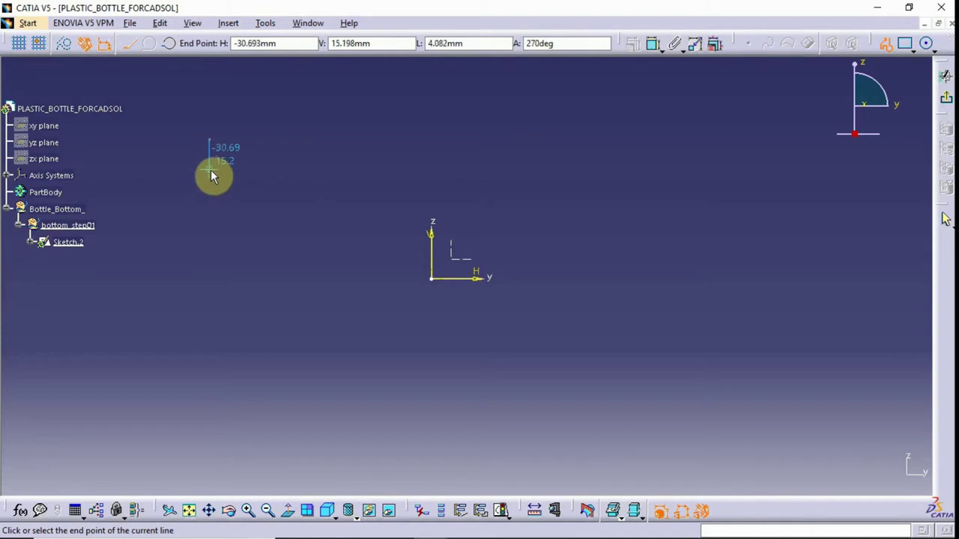
left_click(210, 171)
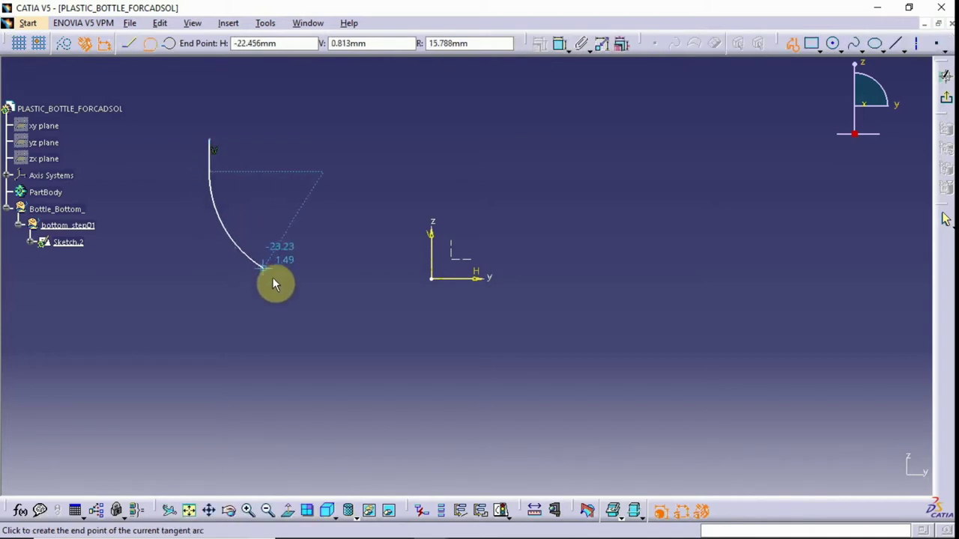
left_click(276, 319)
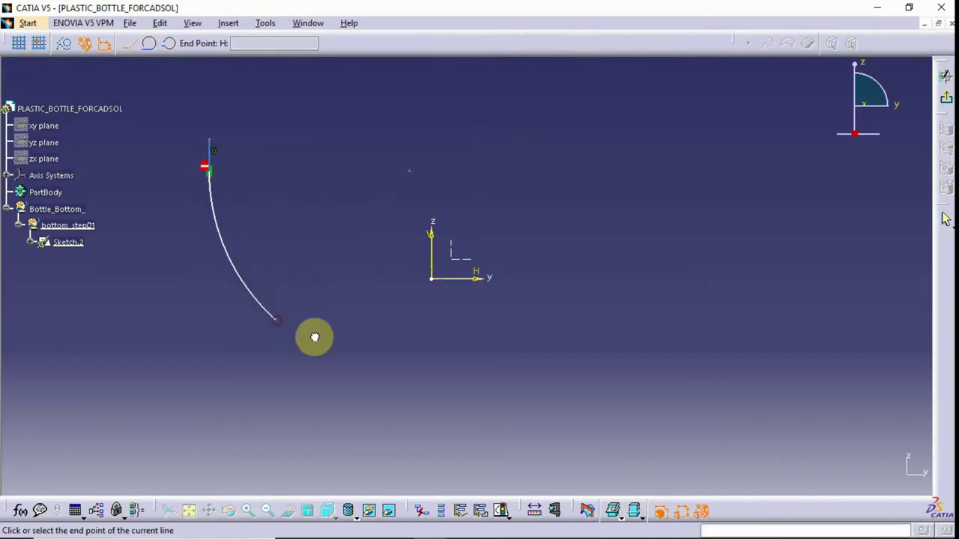
left_click(339, 314)
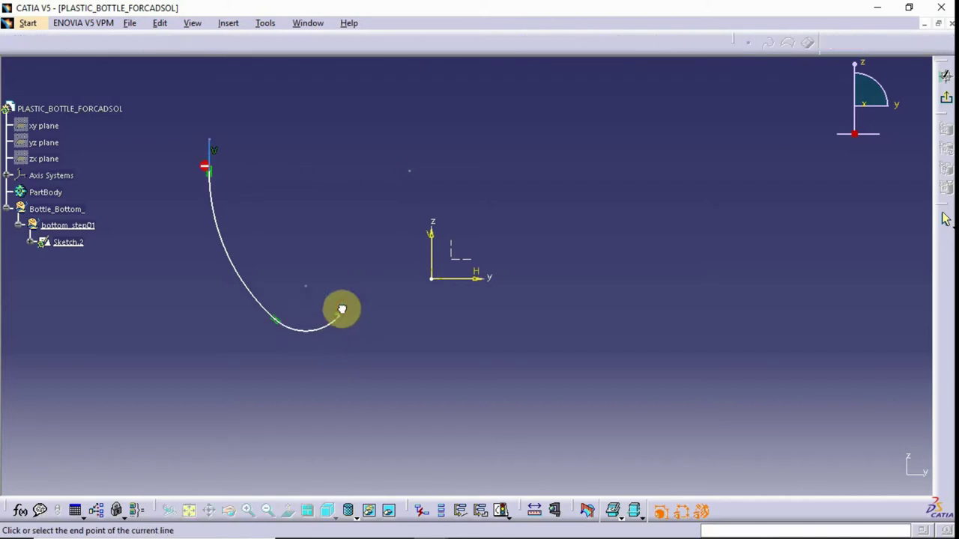
left_click(398, 283)
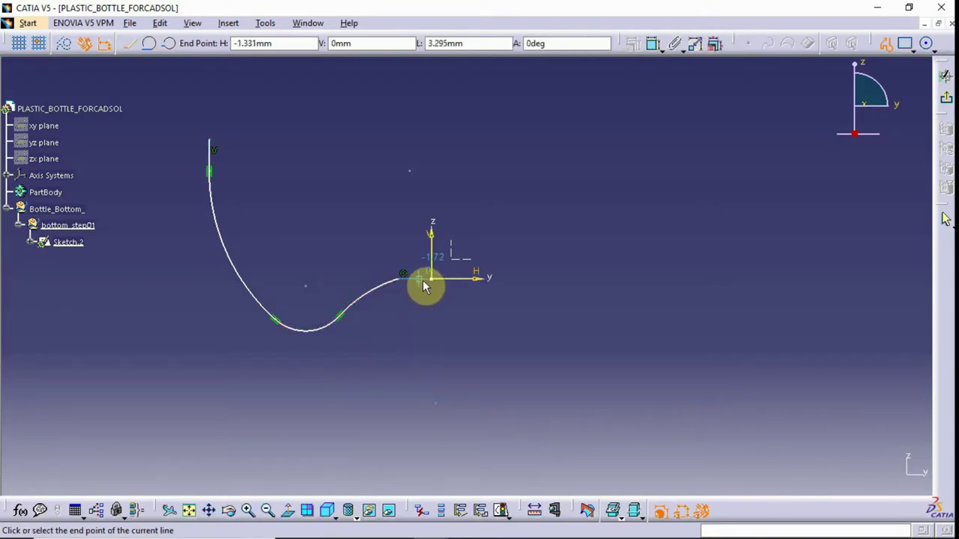
left_click(438, 285)
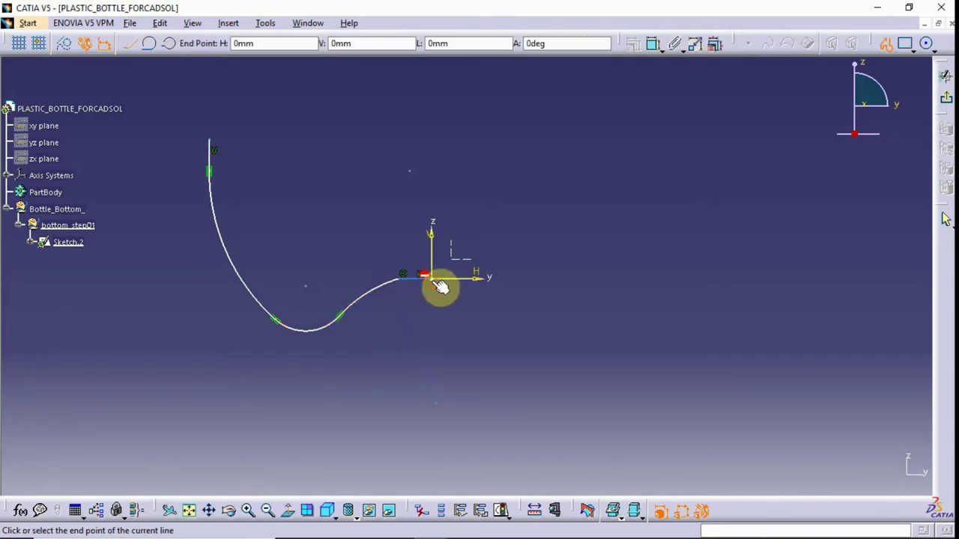
left_click(439, 285)
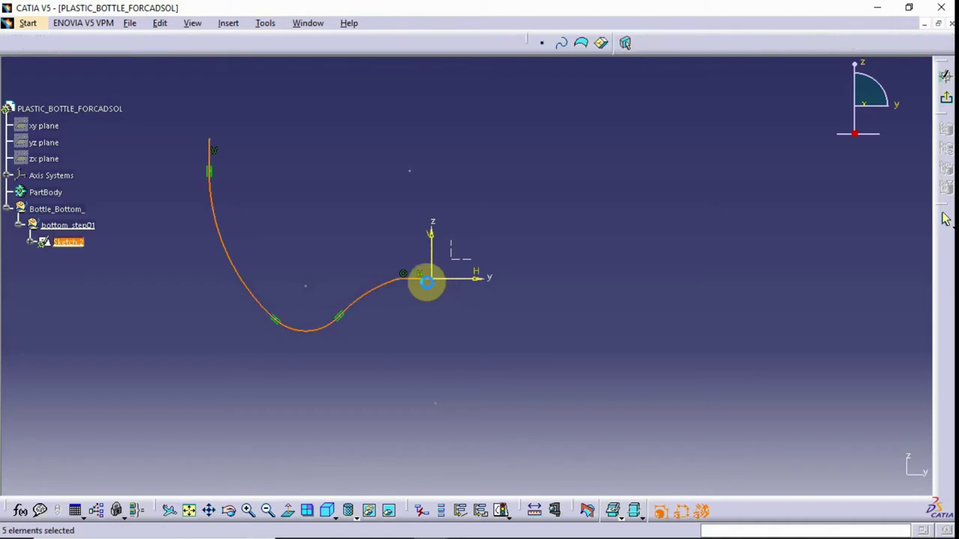
left_click(426, 330)
scroll(472, 262, "up", 3)
mouse_move(479, 248)
middle_mouse_down()
mouse_move(565, 251)
mouse_move(507, 199)
middle_mouse_up()
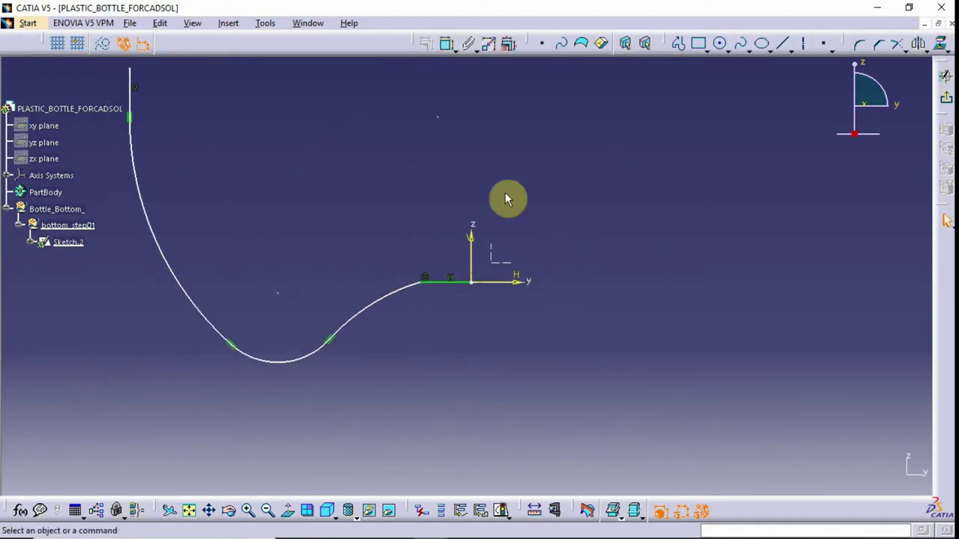
Step: Dimension the profile's top line 45 mm from the vertical axis
left_click(448, 43)
middle_click_drag(379, 125, 336, 175)
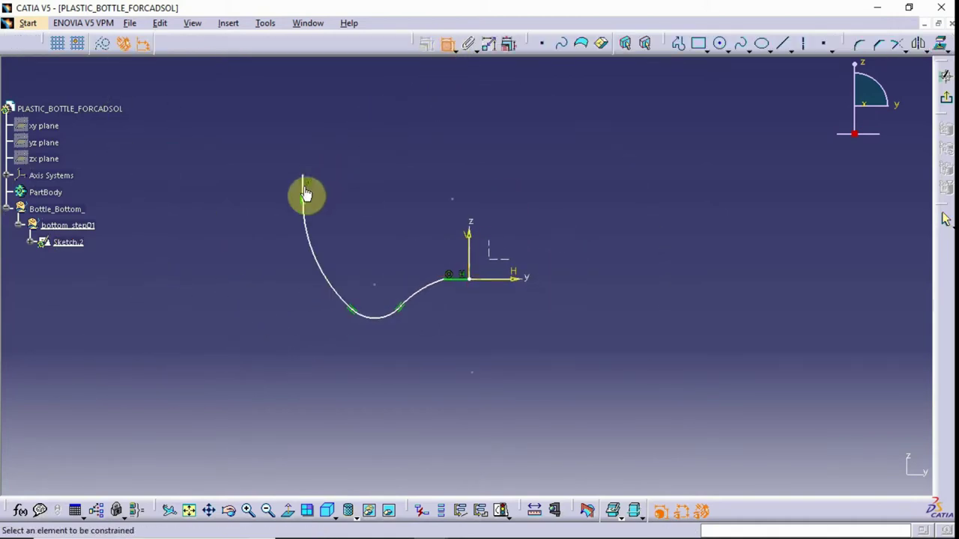
left_click(305, 192)
left_click(469, 247)
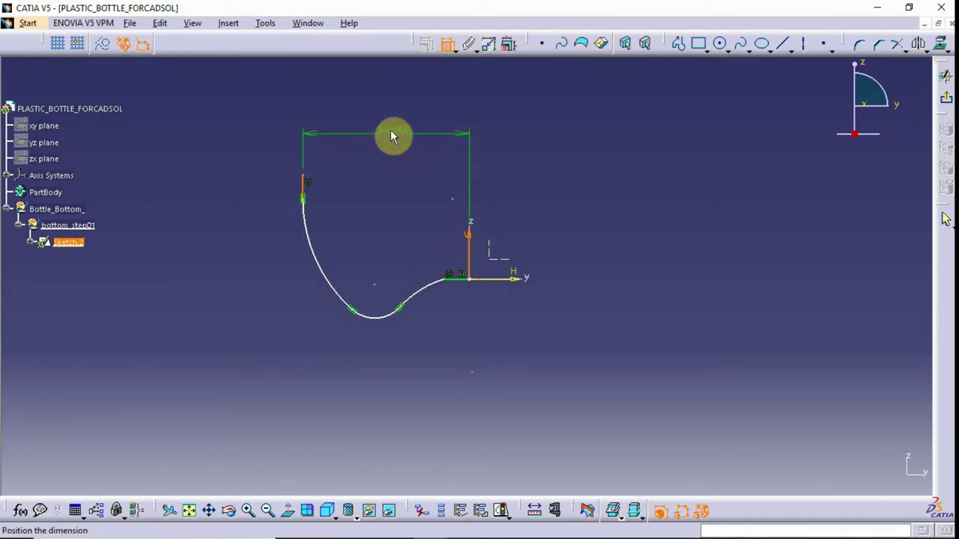
left_click(397, 133)
double_click(401, 133)
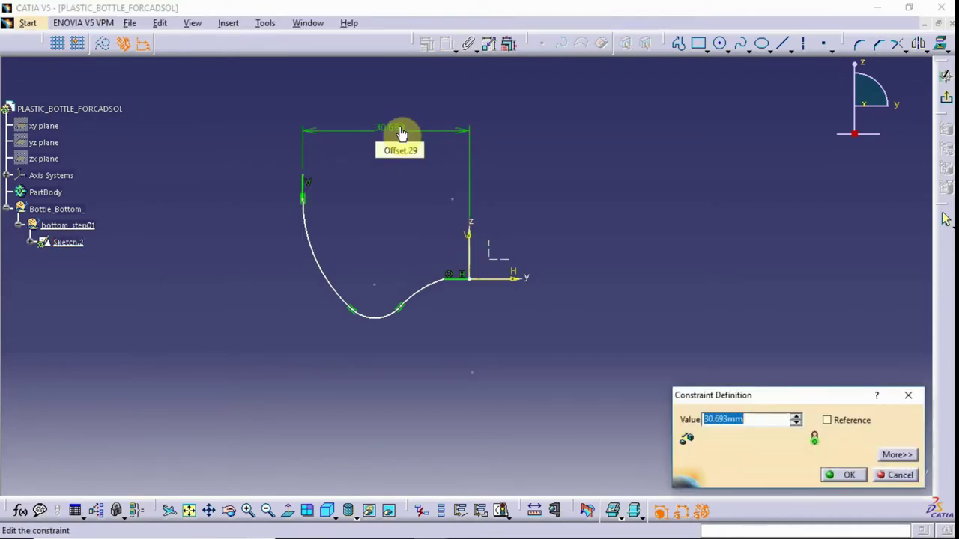
type("45")
key("Return")
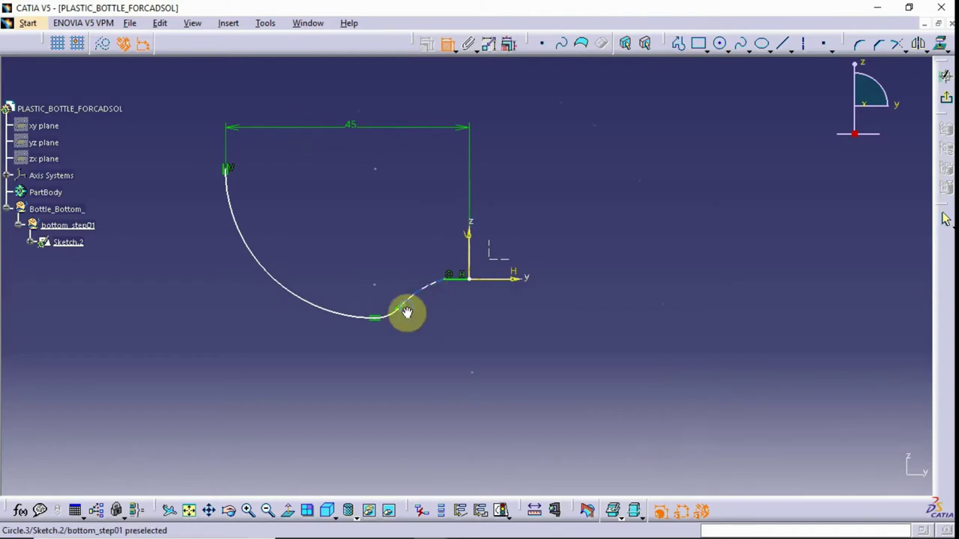
Step: Add arc radii: 25 mm large arc, 5 mm fillet, 25 mm rising arc
mouse_move(403, 312)
middle_mouse_down("ctrl")
mouse_move(443, 245)
mouse_move(564, 266)
middle_mouse_up("ctrl")
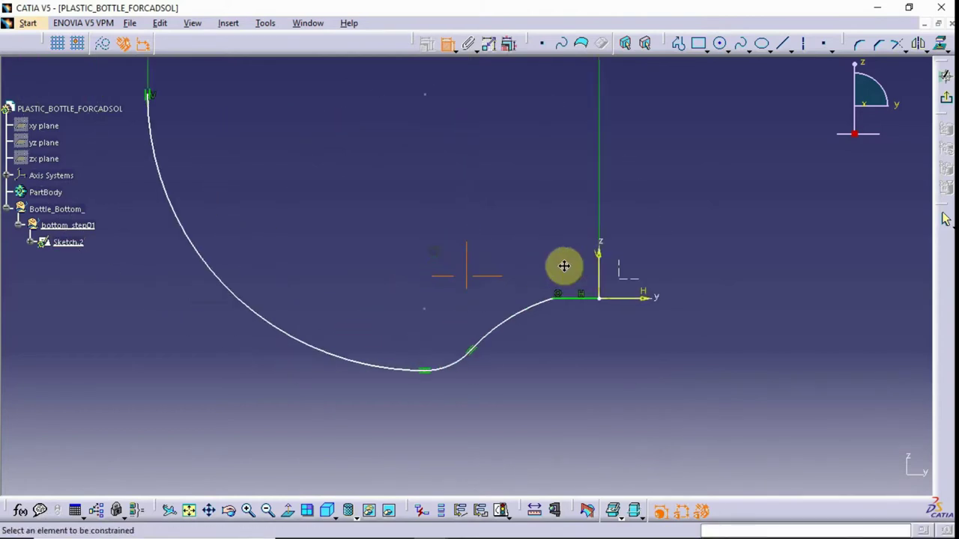
left_click(230, 292)
left_click(210, 315)
double_click(215, 321)
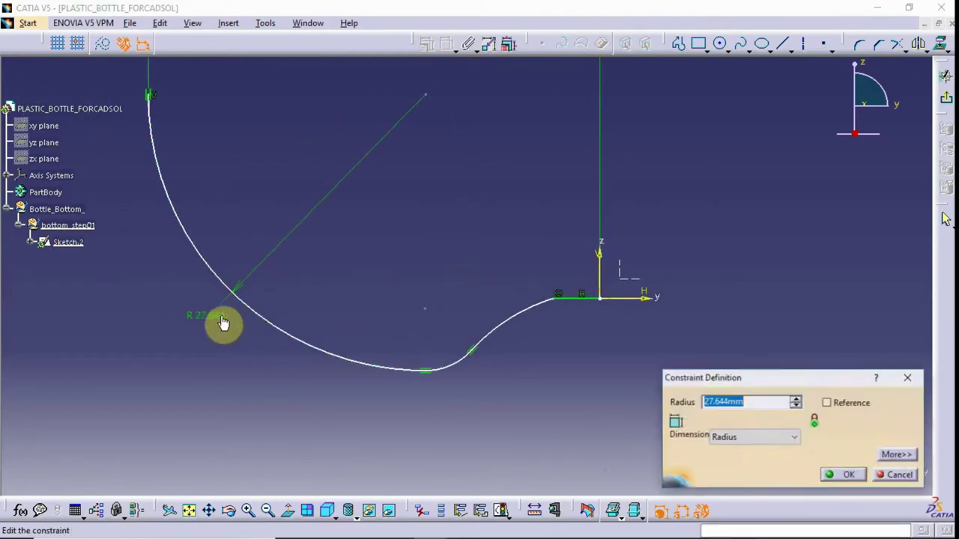
type("25")
key("Return")
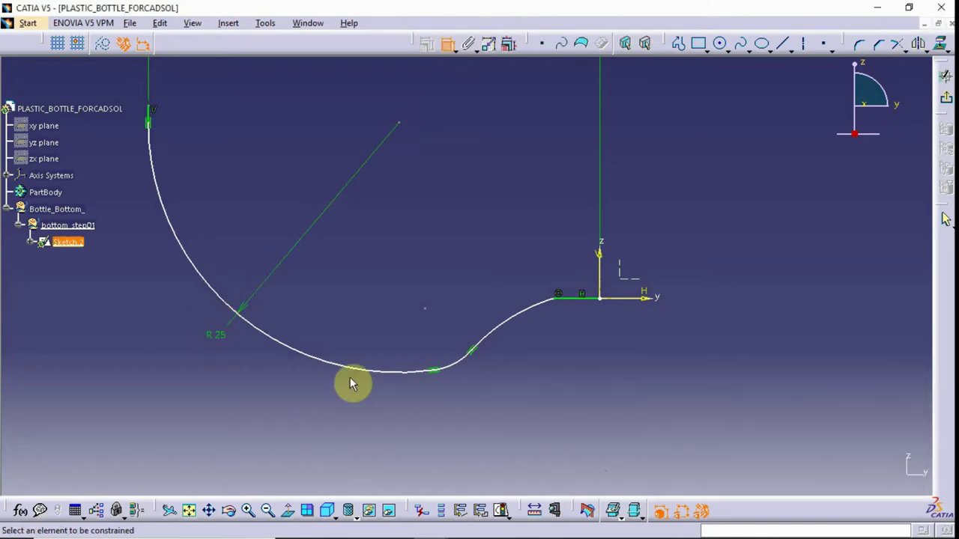
left_click(456, 373)
left_click(465, 400)
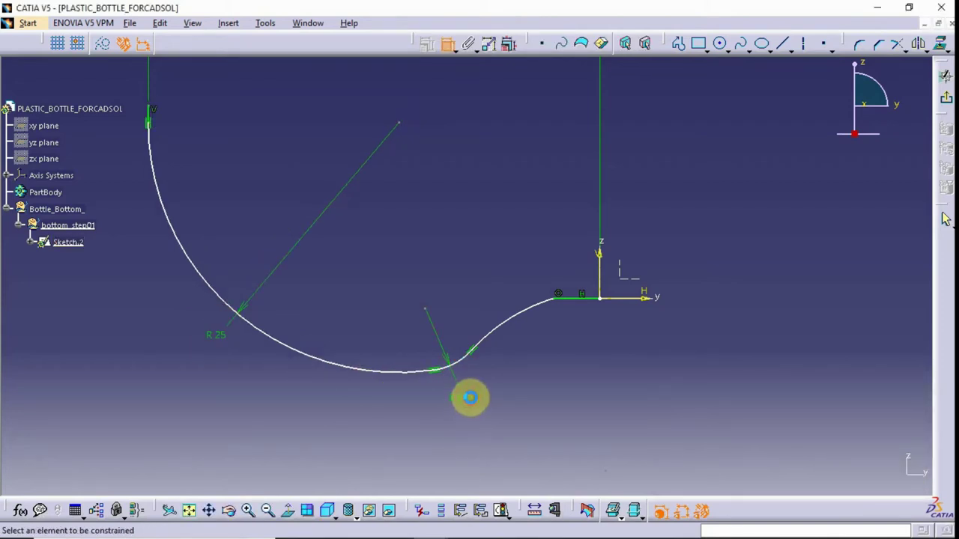
double_click(458, 403)
type("5")
key("Return")
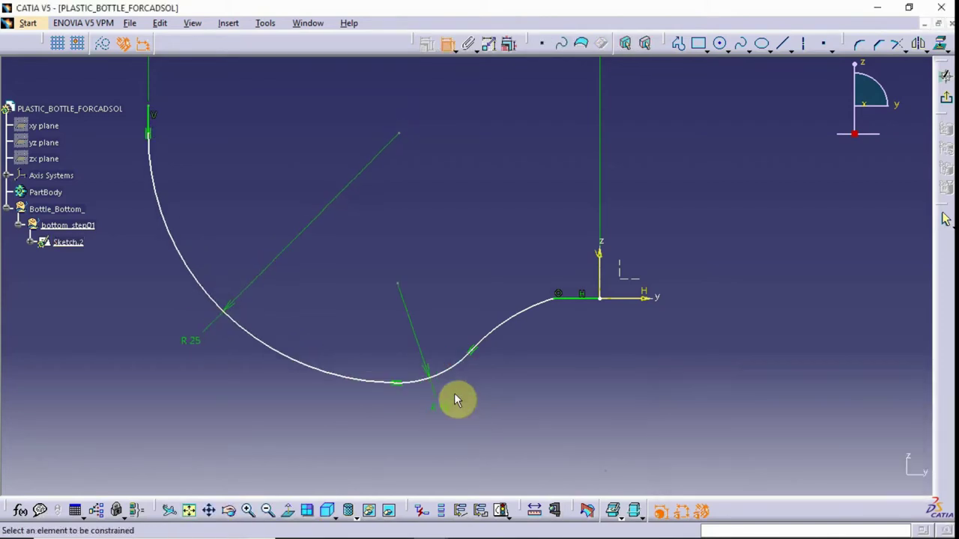
left_click(506, 330)
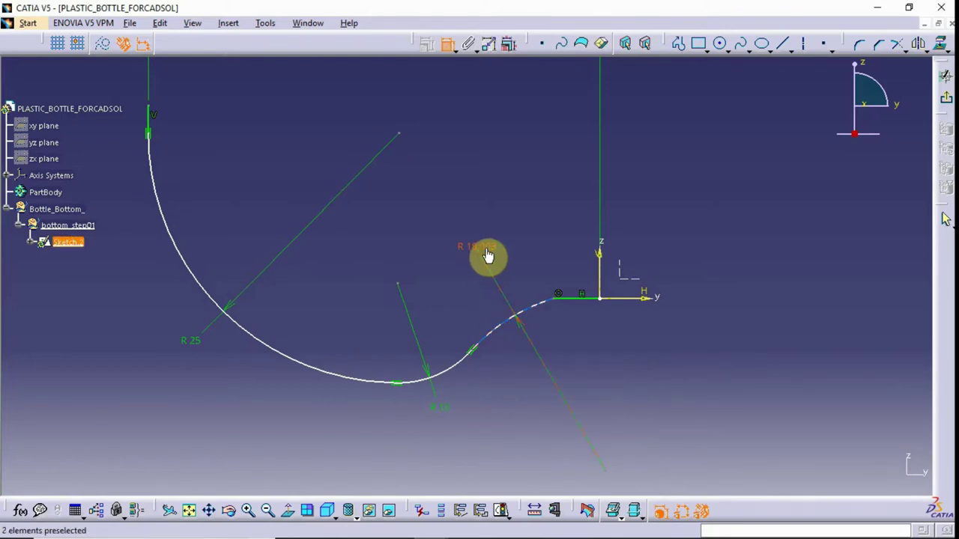
left_click(487, 254)
double_click(487, 256)
key("Return")
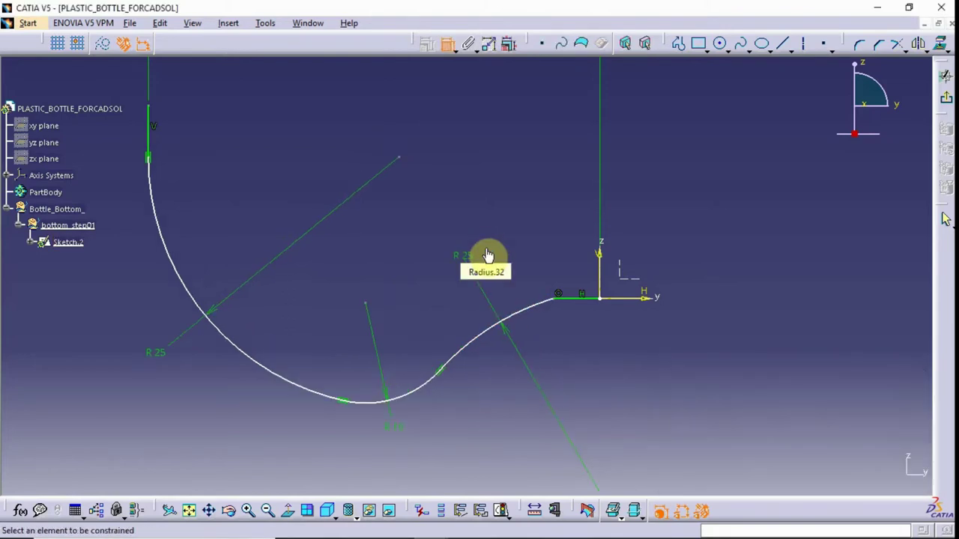
middle_click_drag(572, 274, 499, 259)
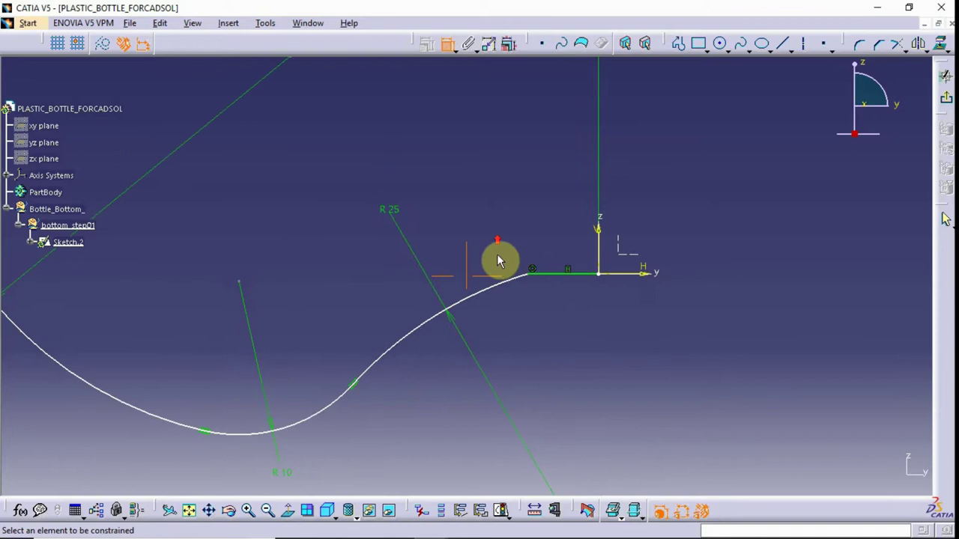
Step: Set the end line length to 2.5 and make the adjacent arc tangent to it
left_click(560, 275)
left_click(546, 230)
double_click(545, 229)
type("2.5")
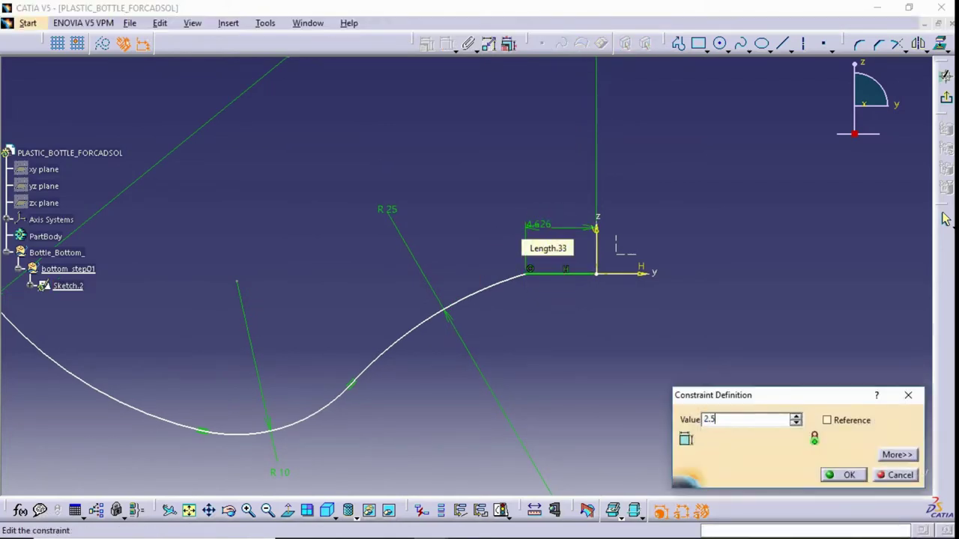
key("Return")
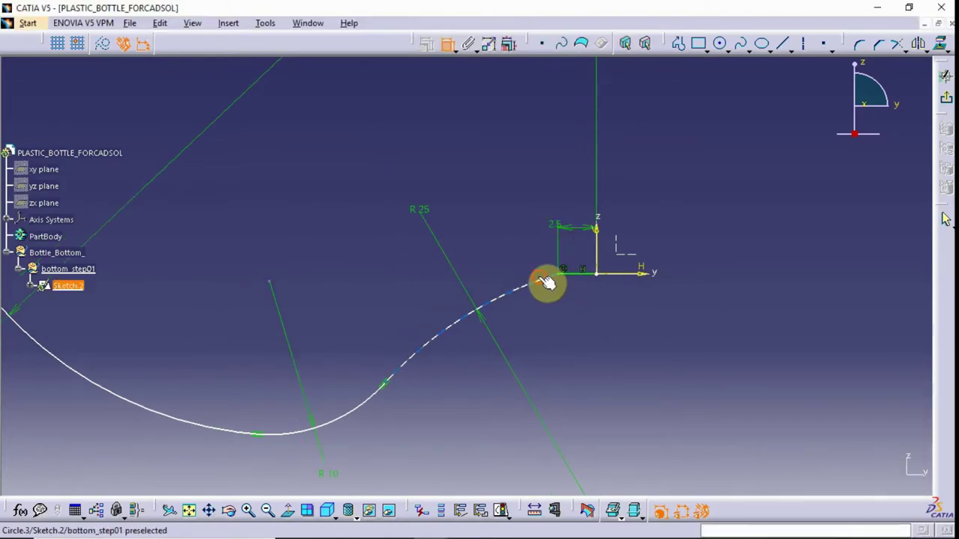
left_click(545, 282)
right_click(517, 232)
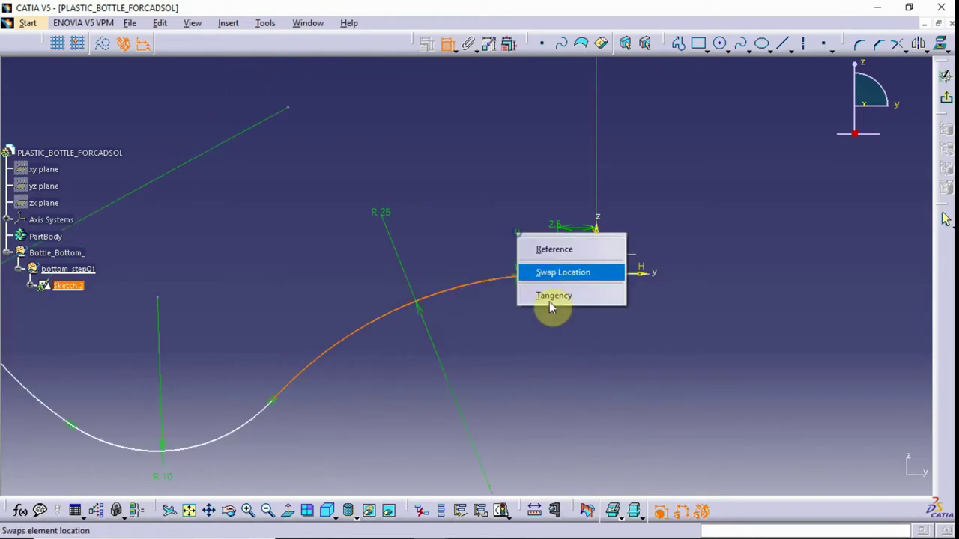
left_click(549, 301)
mouse_move(464, 240)
middle_mouse_down()
mouse_move(552, 306)
mouse_move(507, 274)
middle_mouse_up()
Step: Dimension the vertical line to 10 and the profile's overall height to 25.5
left_click(328, 183)
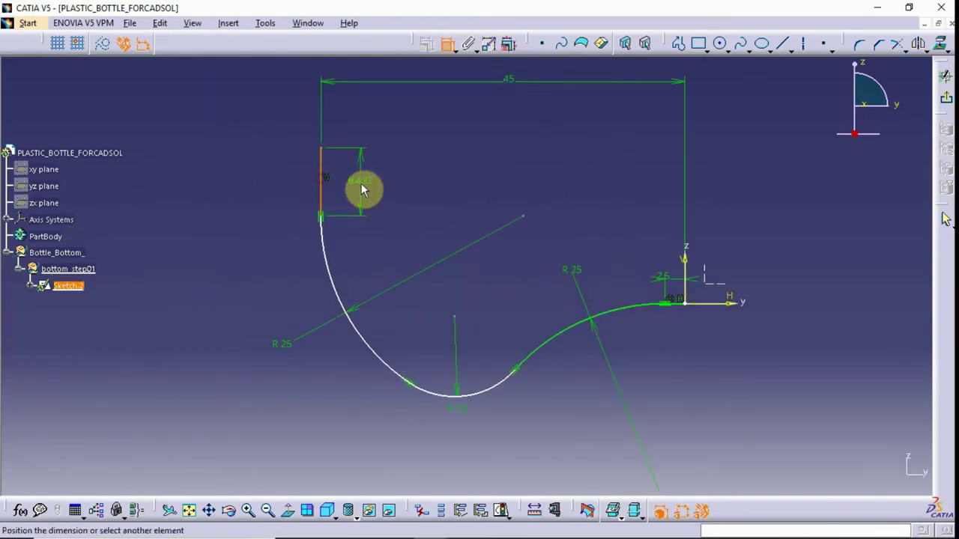
double_click(368, 183)
type("10")
key("Return")
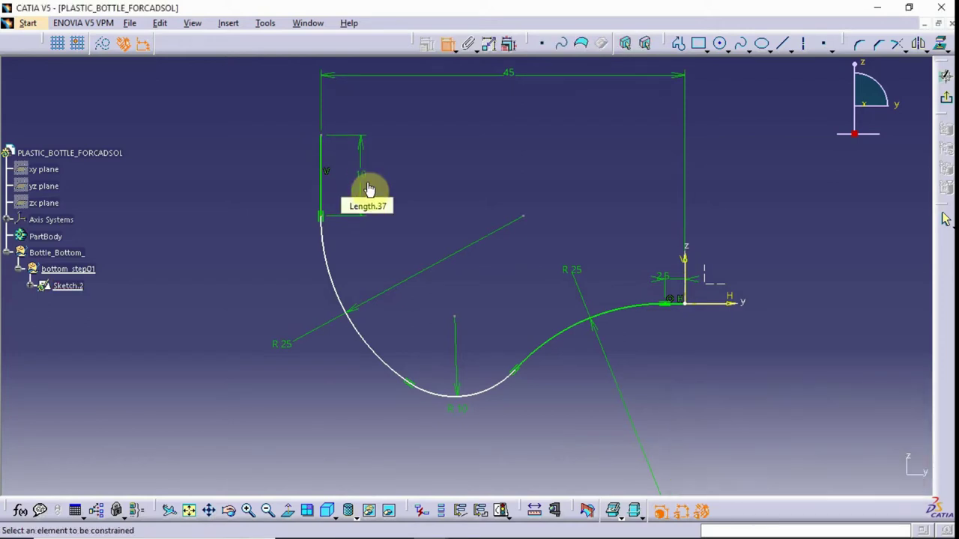
left_click(322, 136)
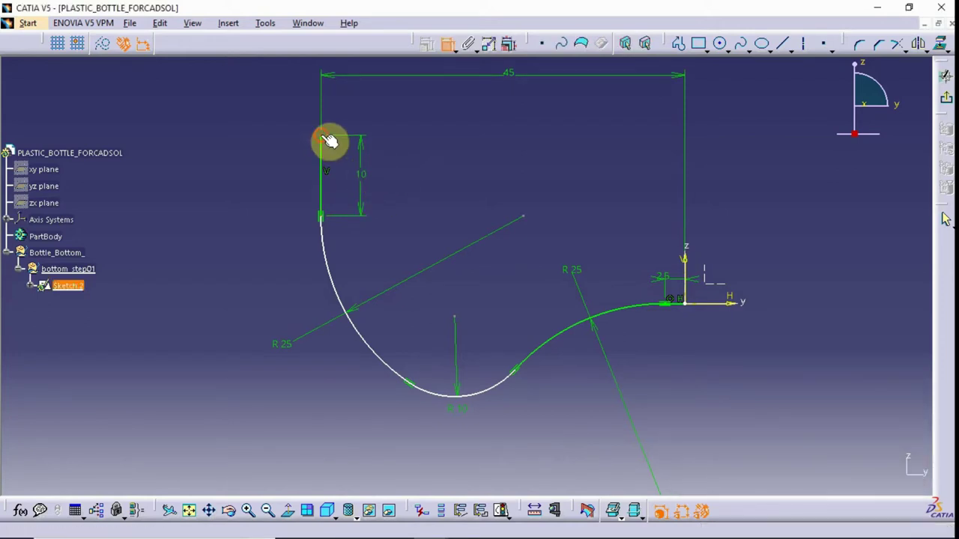
left_click(712, 303)
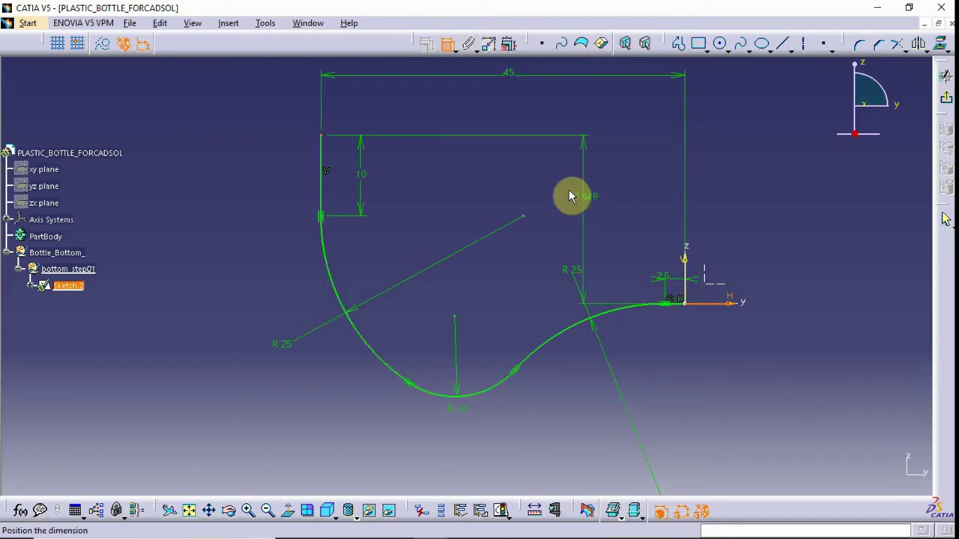
double_click(567, 185)
type("25")
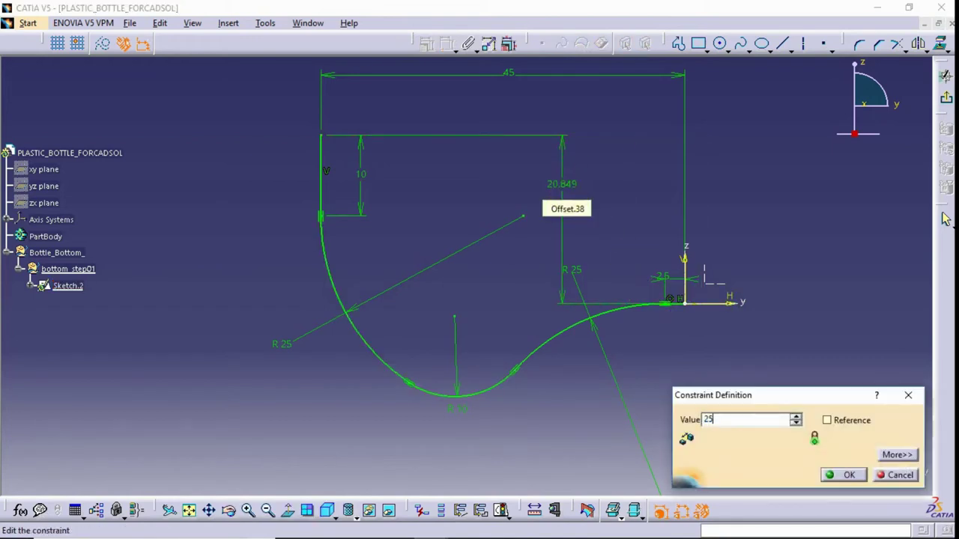
type(".5")
key("Return")
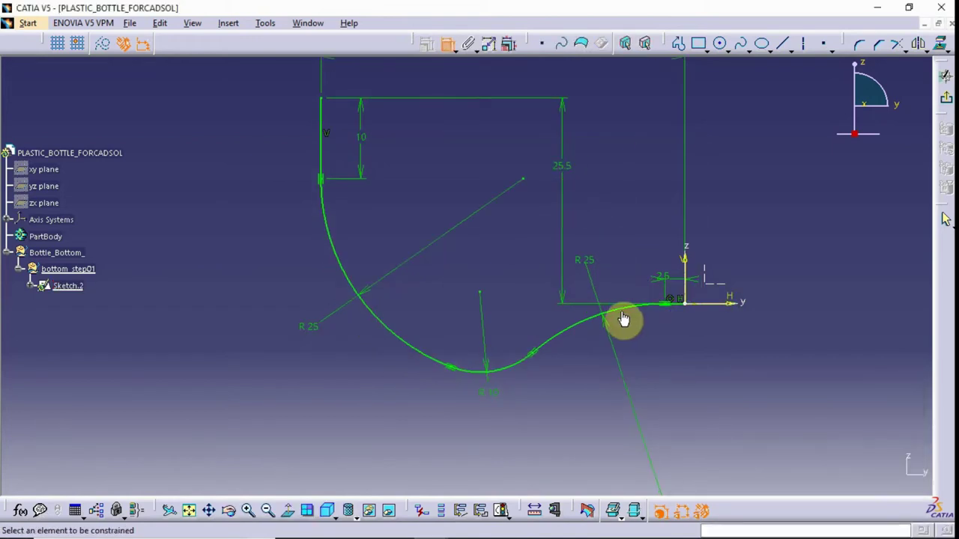
Step: Exit the Sketcher and view Sketch.2 in 3D
middle_click_drag(621, 321, 513, 337)
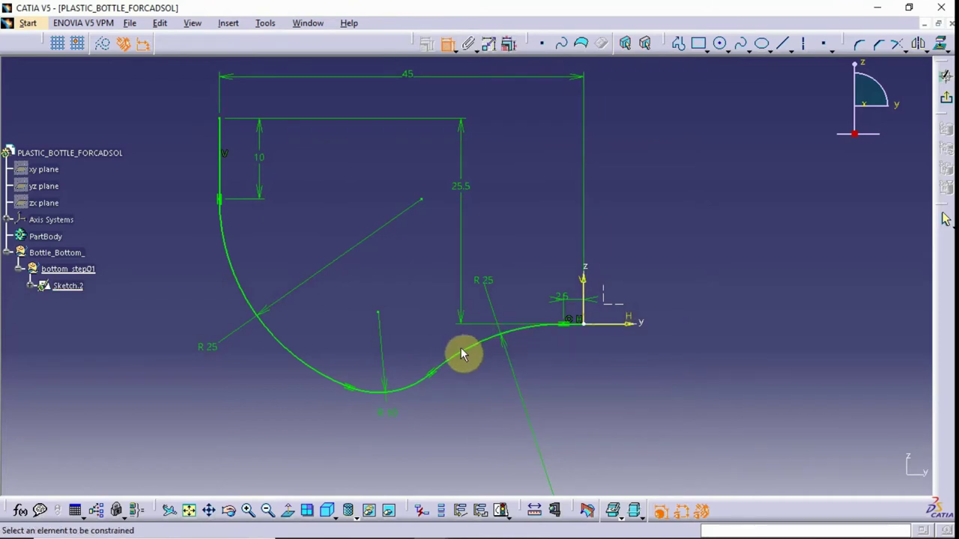
middle_click_drag(457, 266, 552, 274)
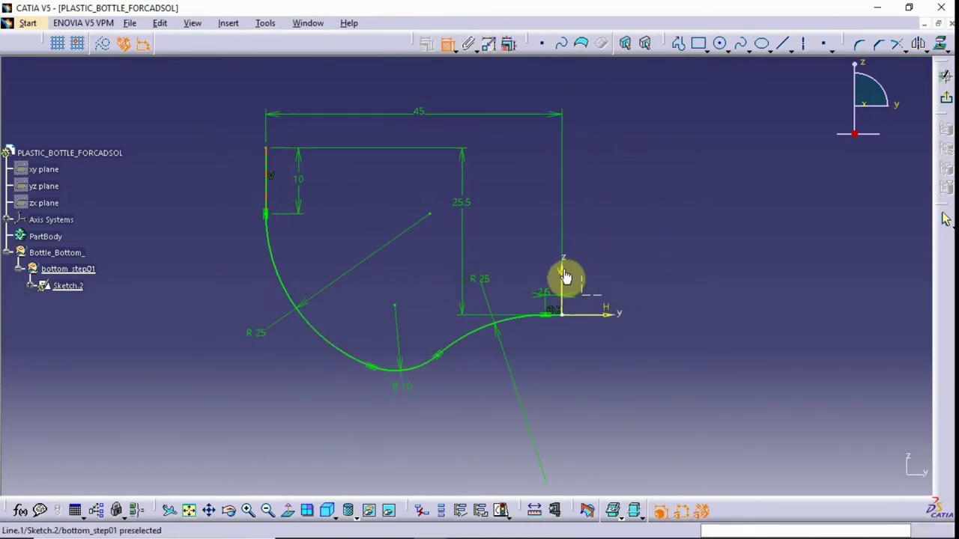
left_click(947, 100)
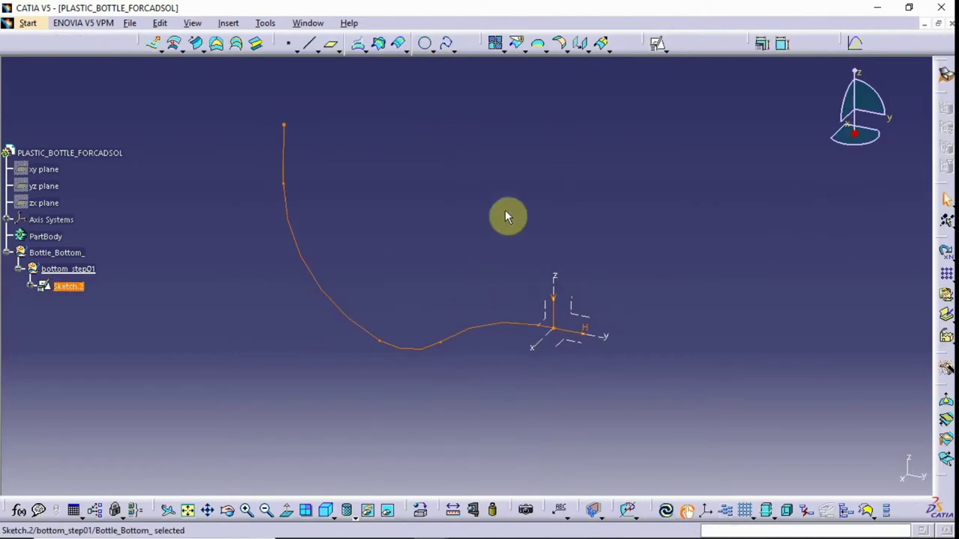
middle_click_drag(505, 210, 509, 230)
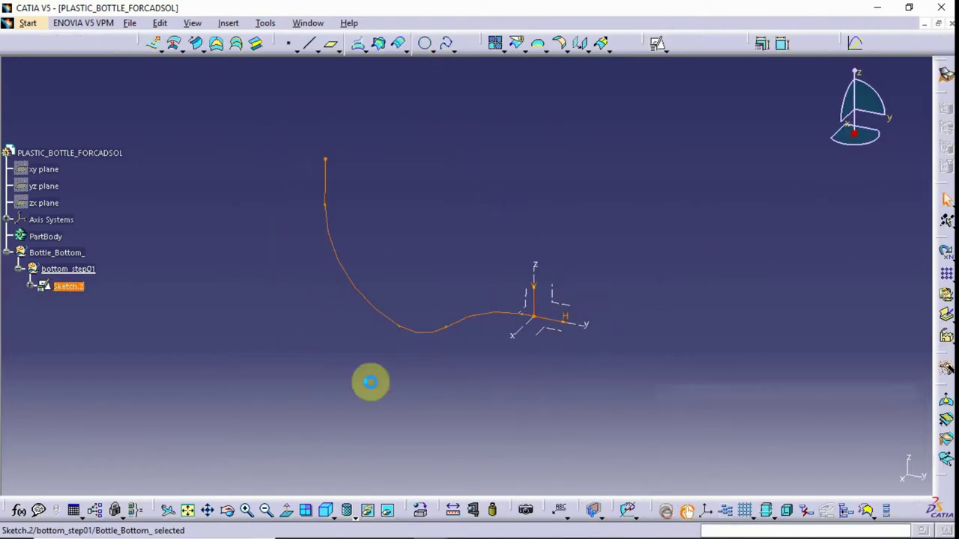
left_click(326, 375)
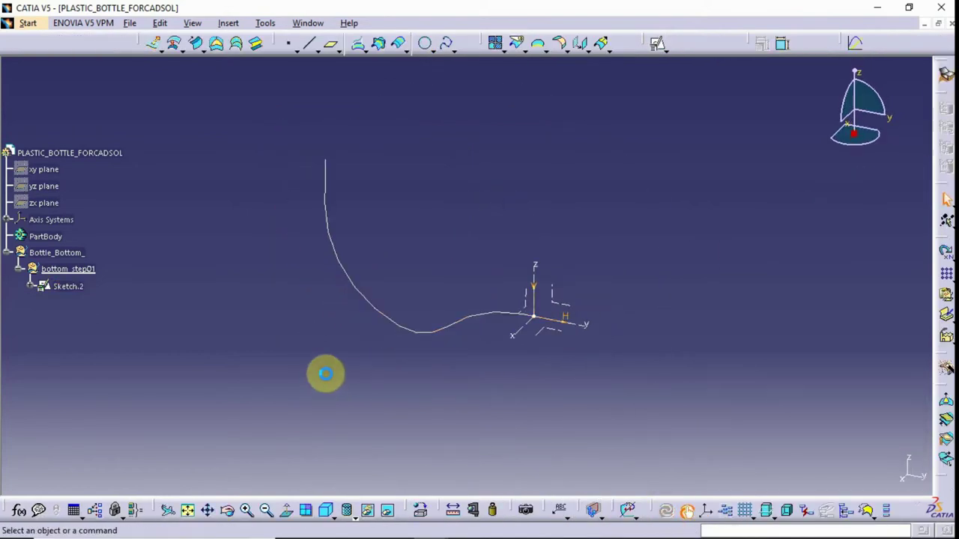
Step: Revolve Sketch.2 about the Z axis, 90deg for both angles, creating Revolute.1
left_click(160, 51)
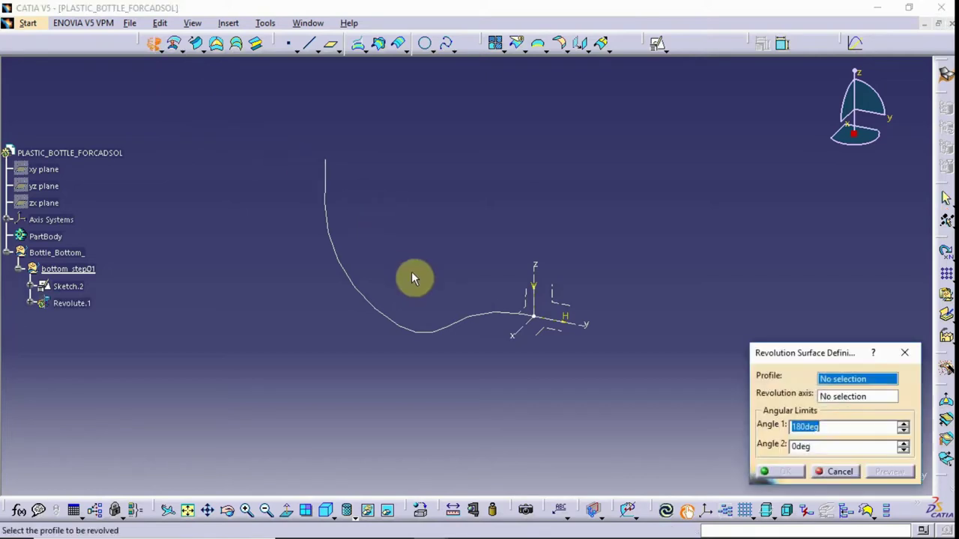
left_click(333, 239)
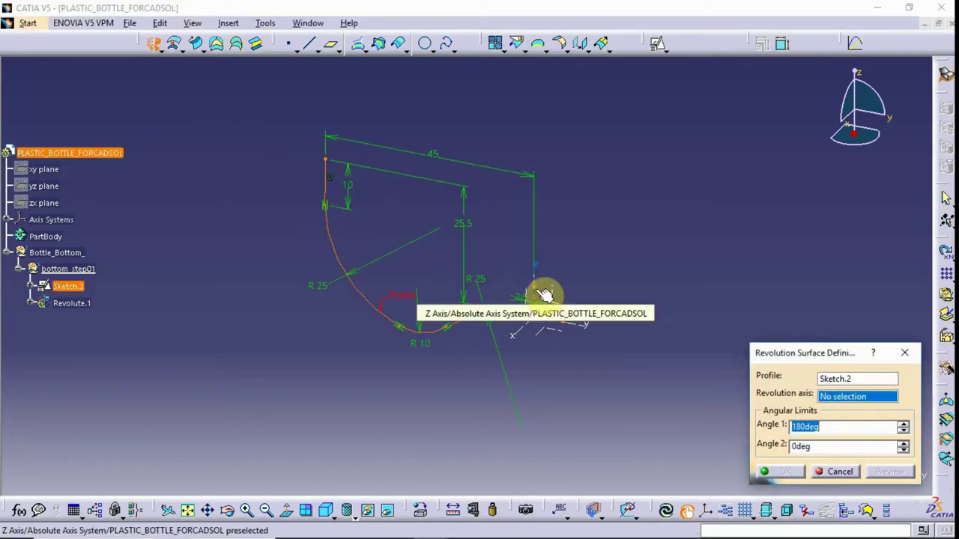
left_click(543, 294)
mouse_move(574, 225)
middle_mouse_down()
mouse_move(618, 268)
mouse_move(602, 337)
middle_mouse_up()
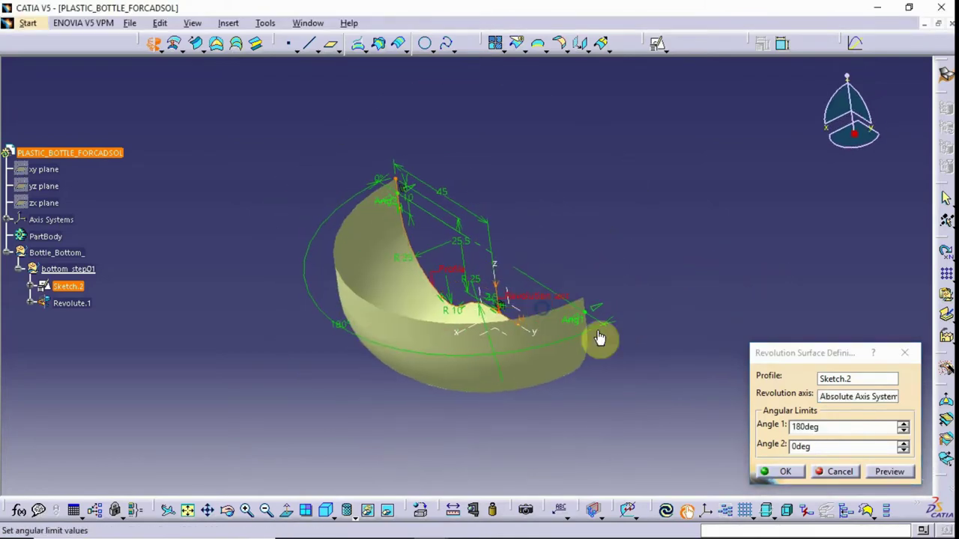
left_click(824, 426)
left_click_drag(824, 426, 739, 430)
type("90")
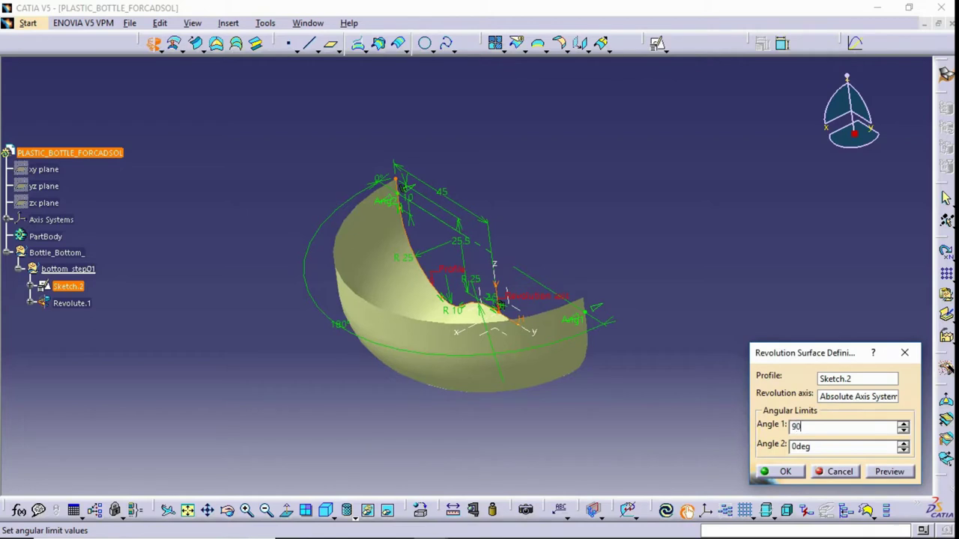
left_click_drag(820, 446, 788, 447)
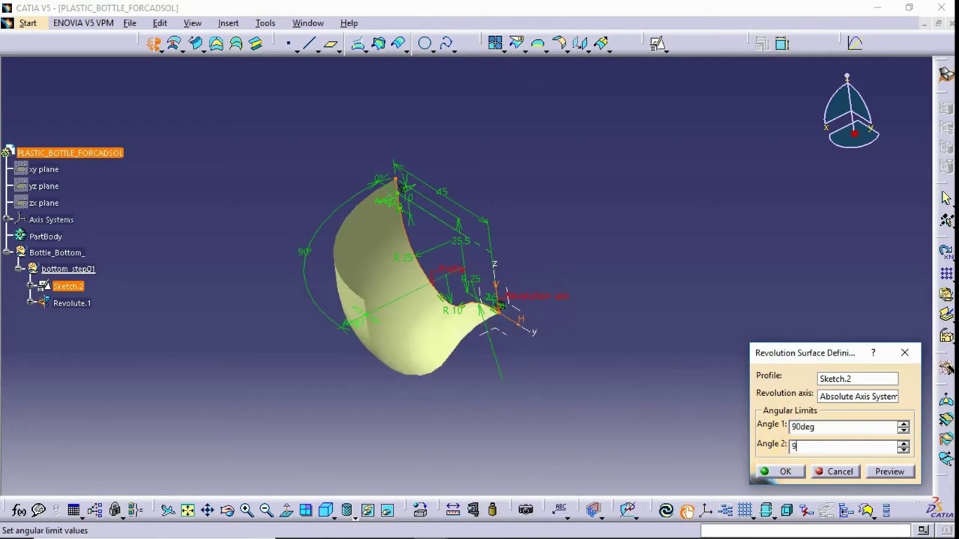
left_click(872, 473)
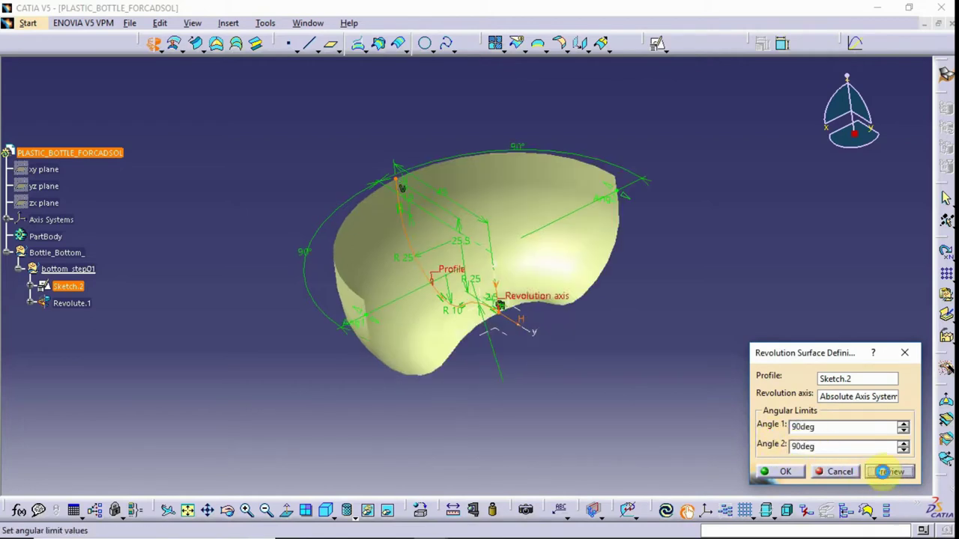
left_click(782, 471)
middle_click_drag(563, 384, 544, 326)
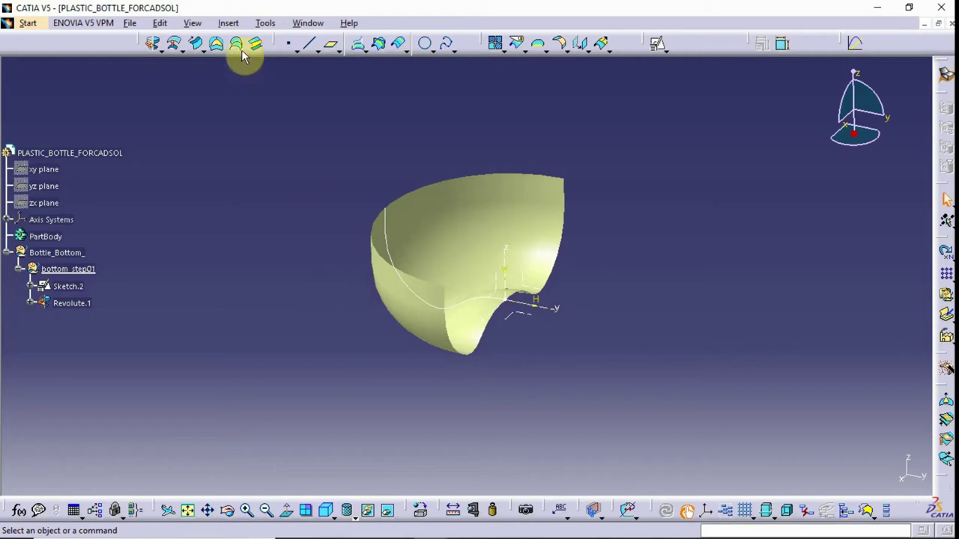
left_click(228, 23)
Step: Create geometrical set bottom_step02 under Bottle_Bottom_, update the part, and select the YZ plane
left_click(245, 73)
type("bottom_step02")
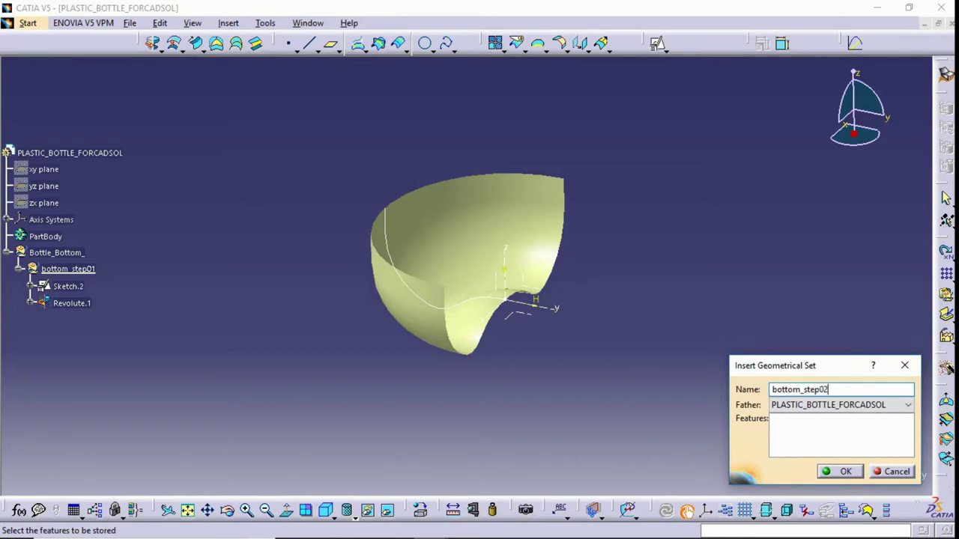
left_click(792, 405)
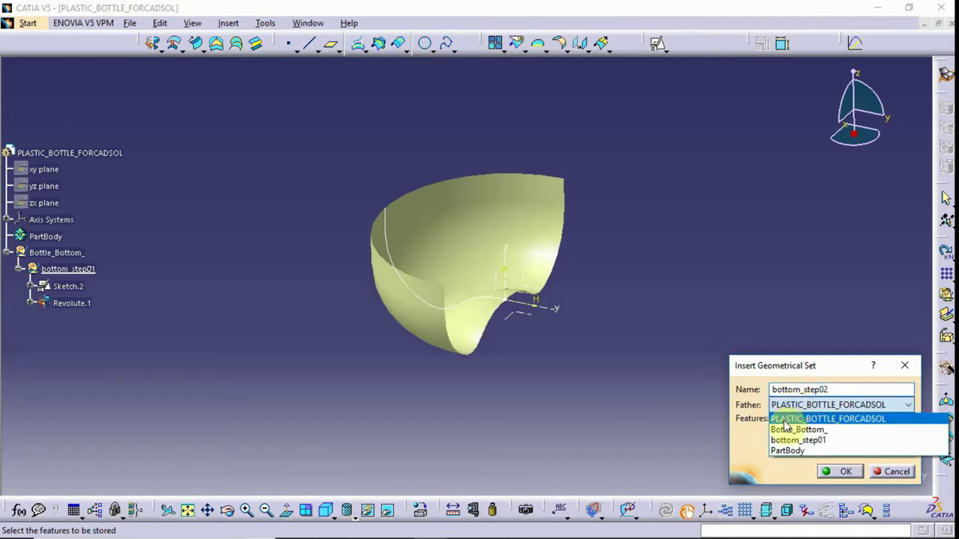
left_click(788, 431)
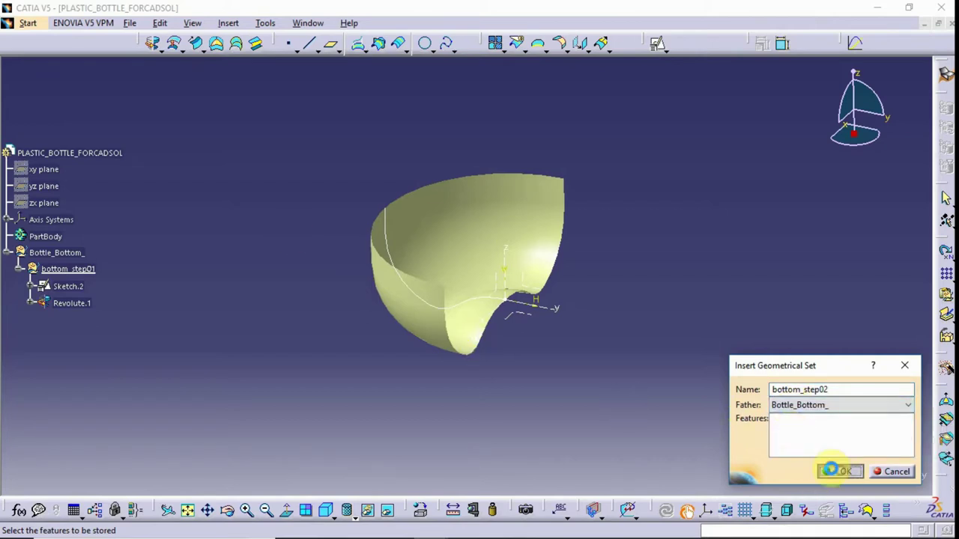
left_click(839, 471)
left_click(665, 510)
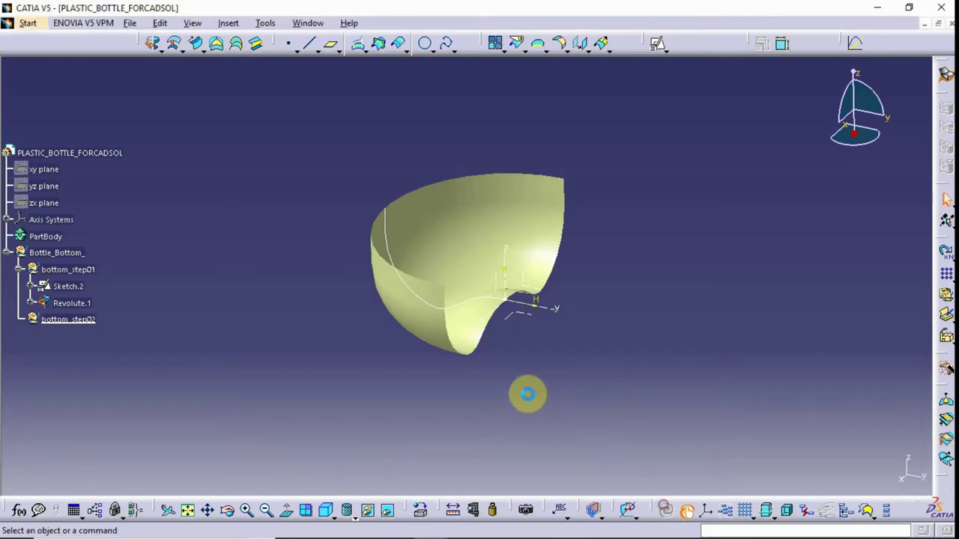
left_click(535, 291)
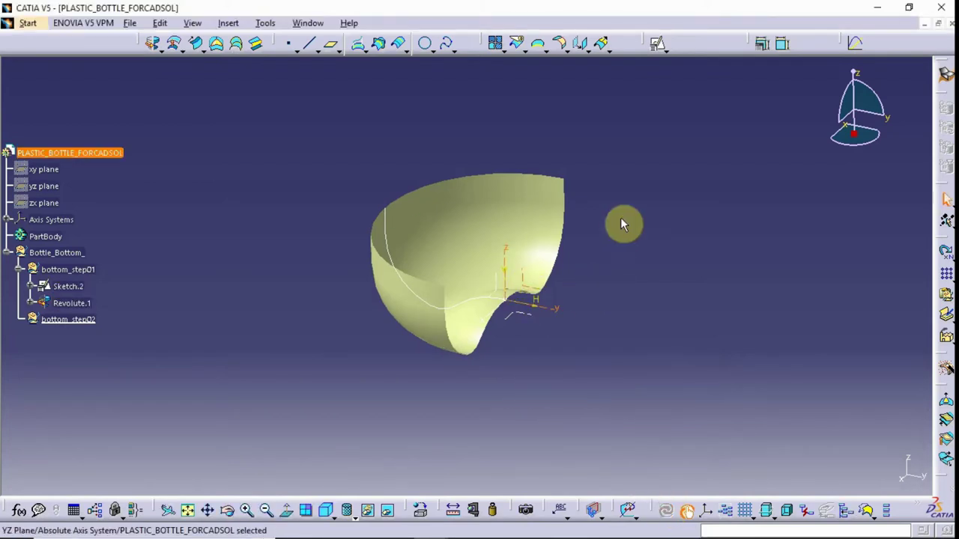
Step: Start Sketch.3 as a positioned sketch on the YZ plane
left_click(658, 43)
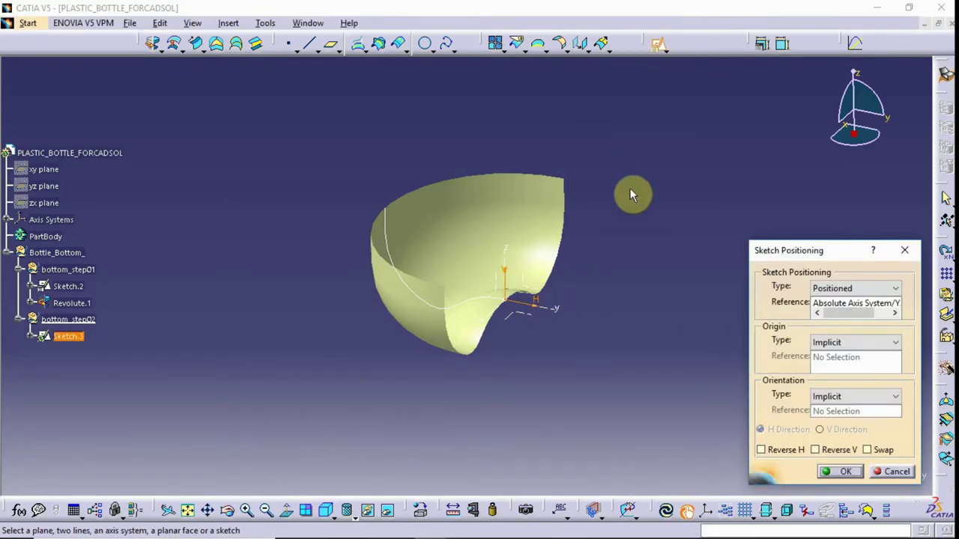
left_click(841, 471)
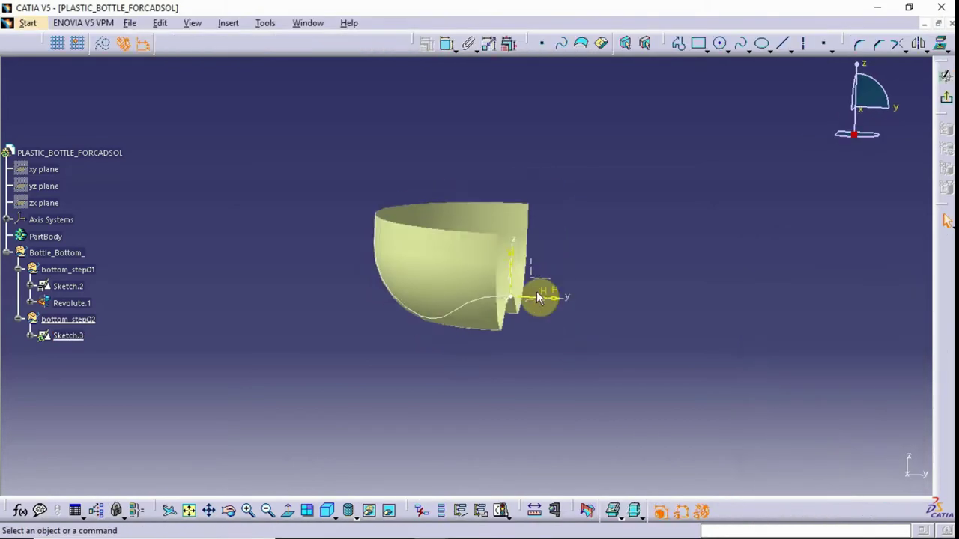
middle_click_drag(619, 178, 578, 197)
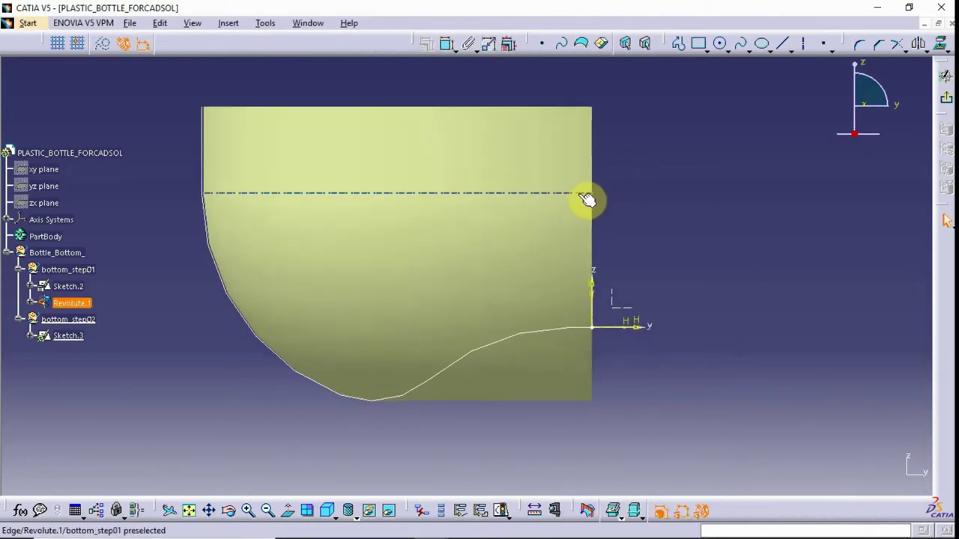
Step: Draw a three-point arc from the profile's left edge down to near the centre
left_click(725, 48)
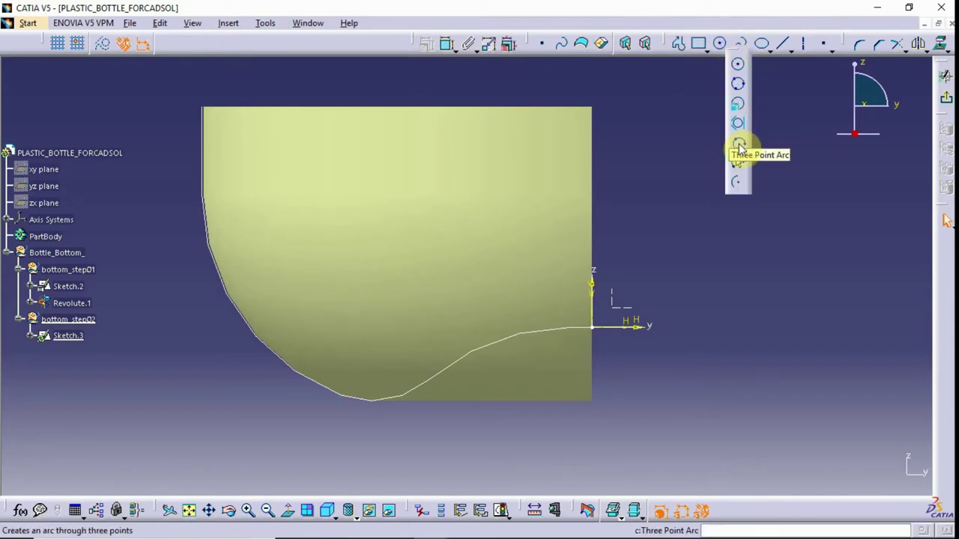
left_click(739, 142)
left_click(212, 200)
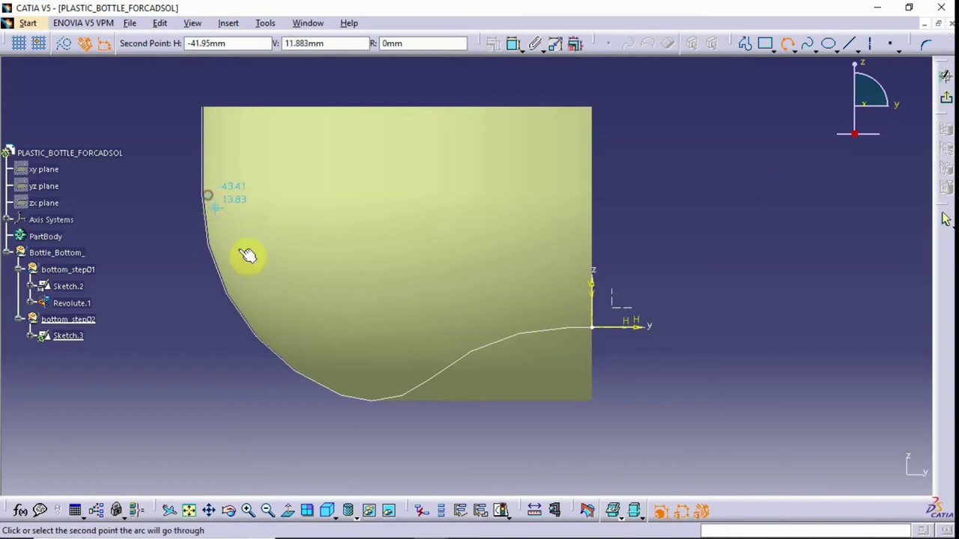
left_click(274, 279)
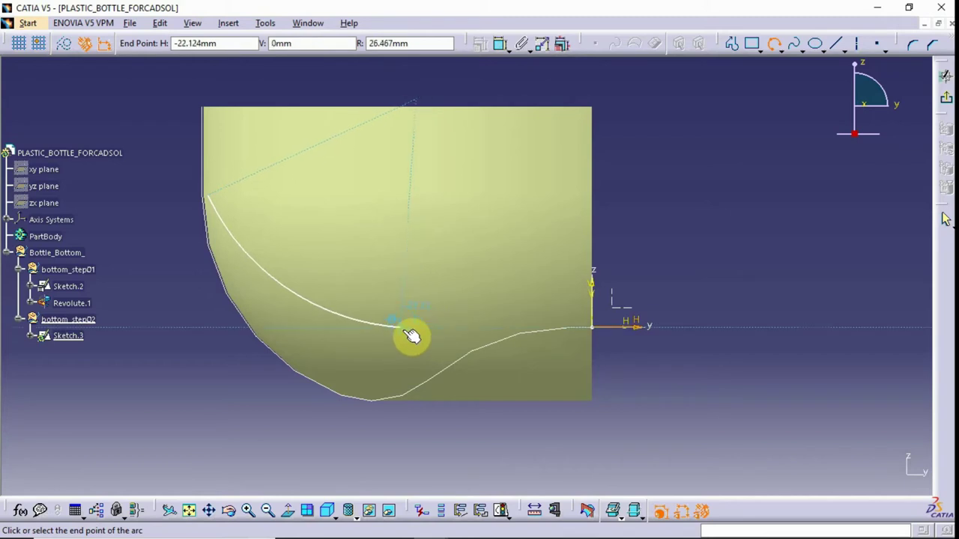
left_click(409, 327)
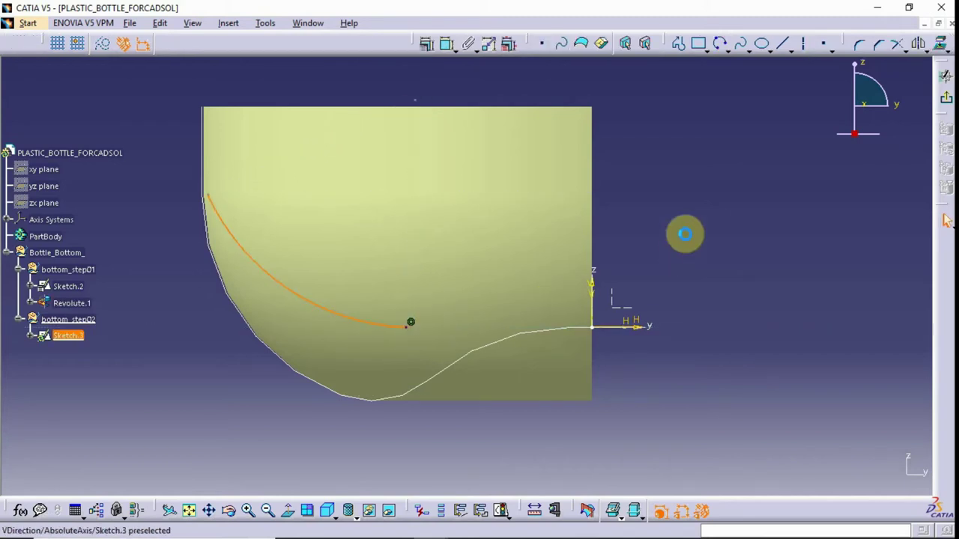
Step: Add a short line from the arc's end and constrain it horizontal
left_click(783, 44)
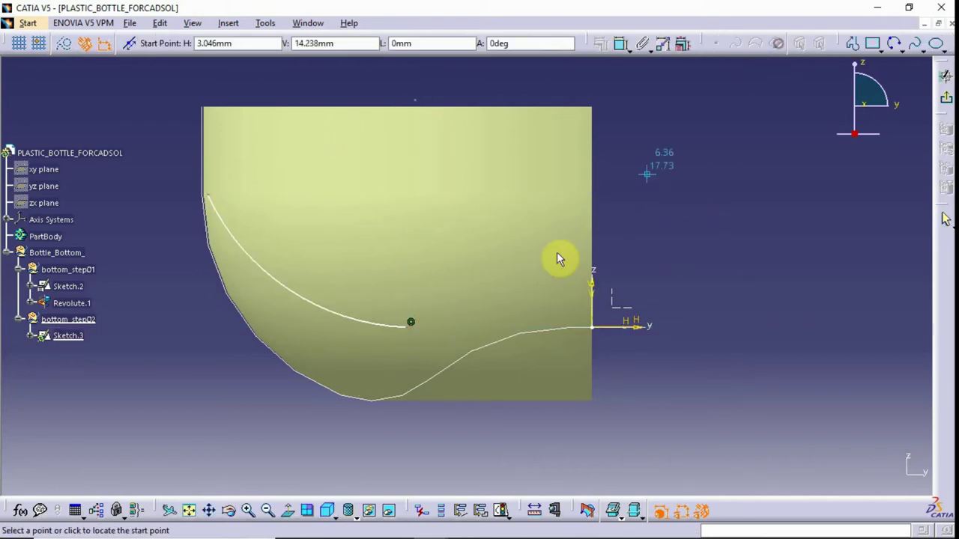
left_click(411, 327)
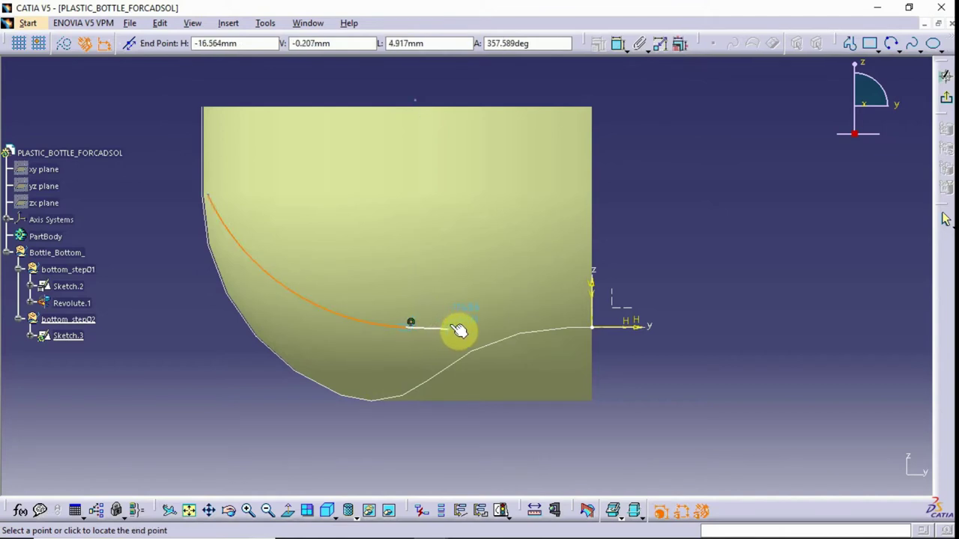
left_click(454, 328)
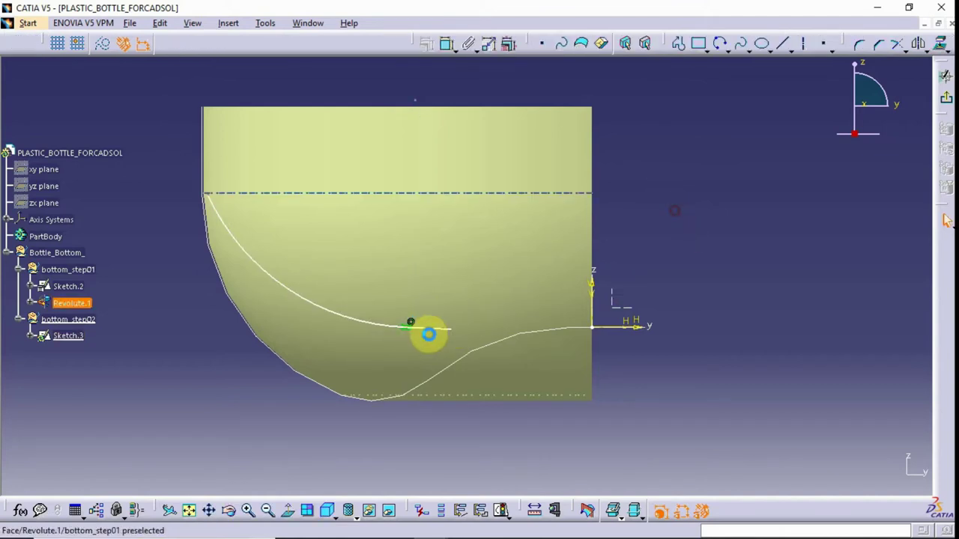
right_click(434, 331)
mouse_move(470, 317)
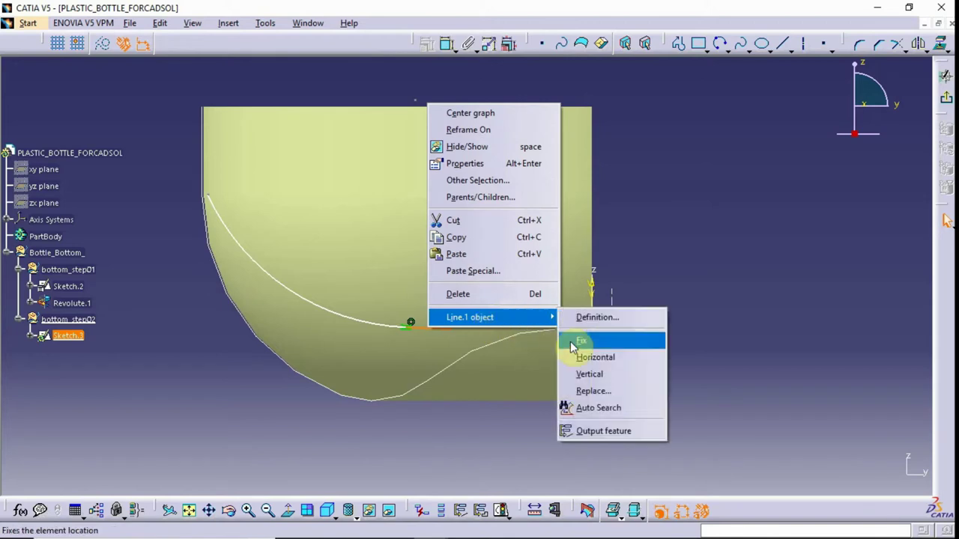
left_click(582, 360)
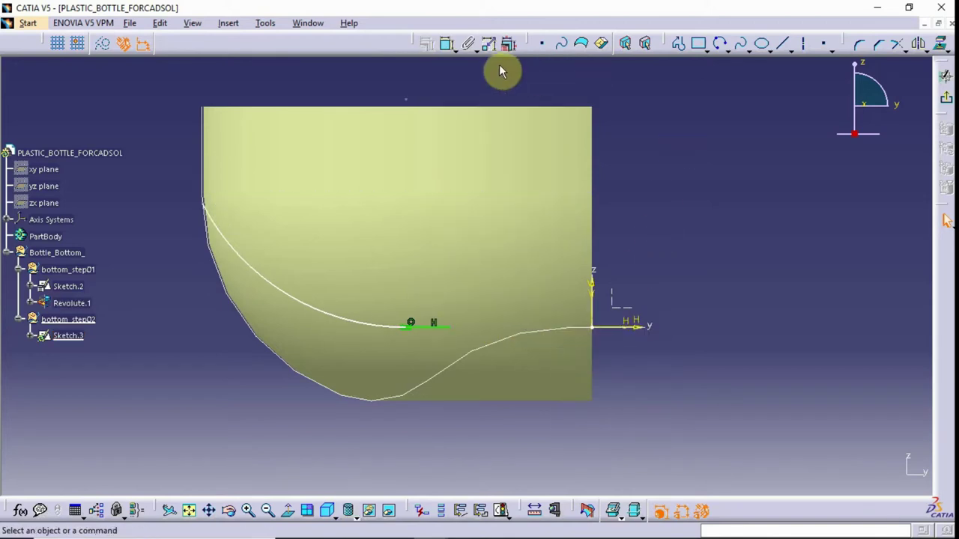
Step: Dimension the arc's upper end 45 mm from the vertical axis
left_click(448, 45)
left_click(204, 207)
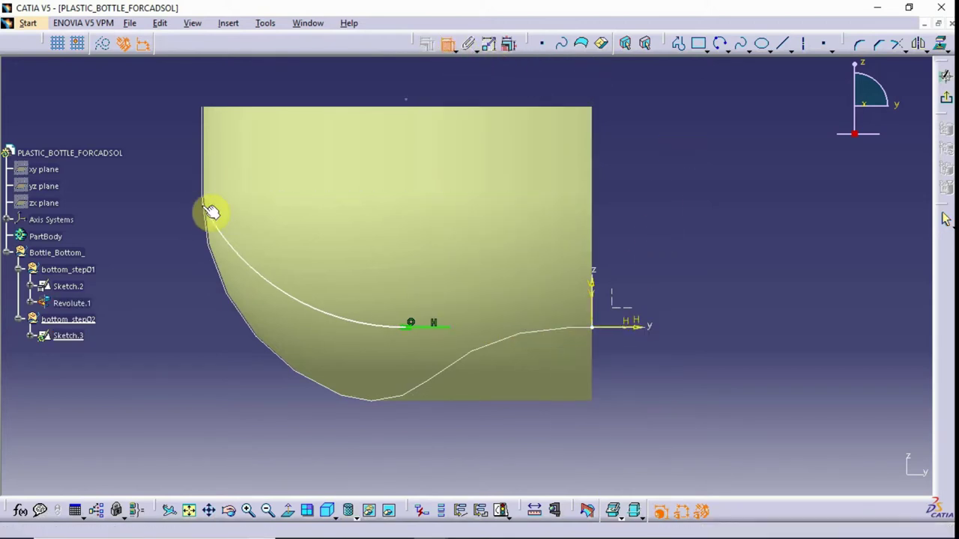
left_click(596, 300)
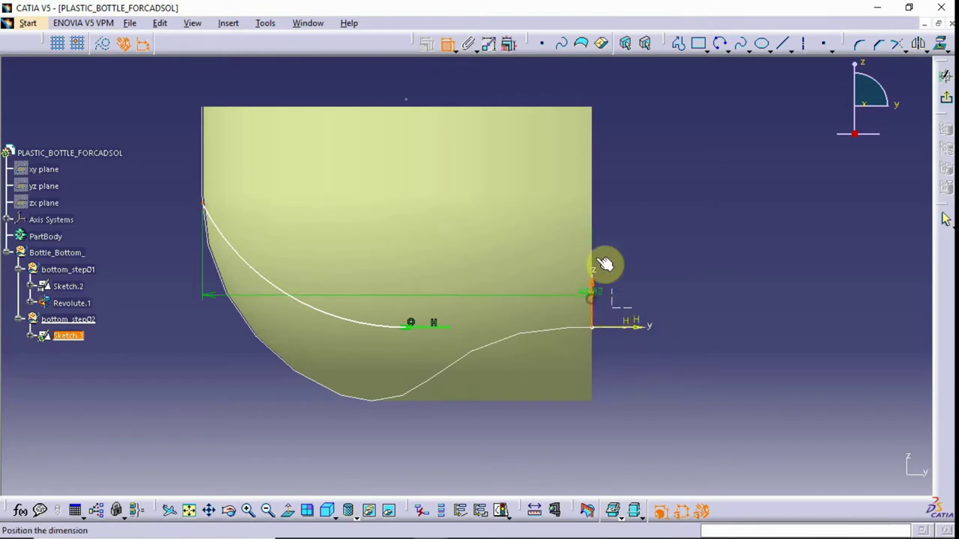
left_click(488, 79)
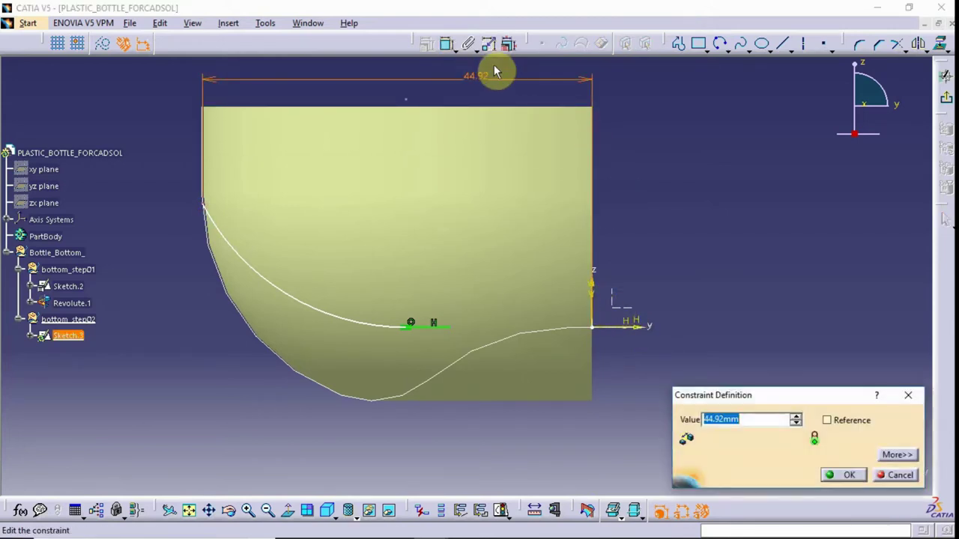
key("Return")
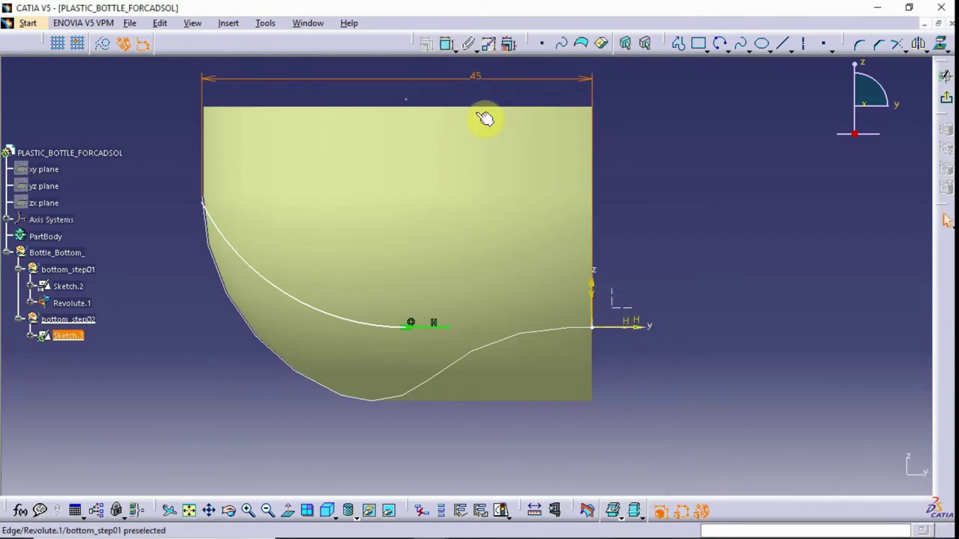
Step: Set the short line to 2.5 and make its end coincide with the vertical axis
left_click(449, 46)
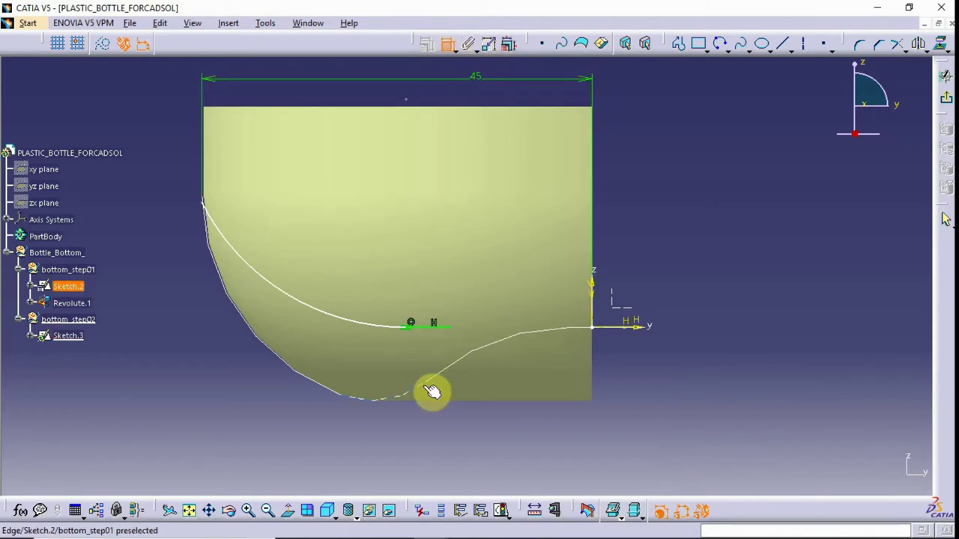
left_click(442, 329)
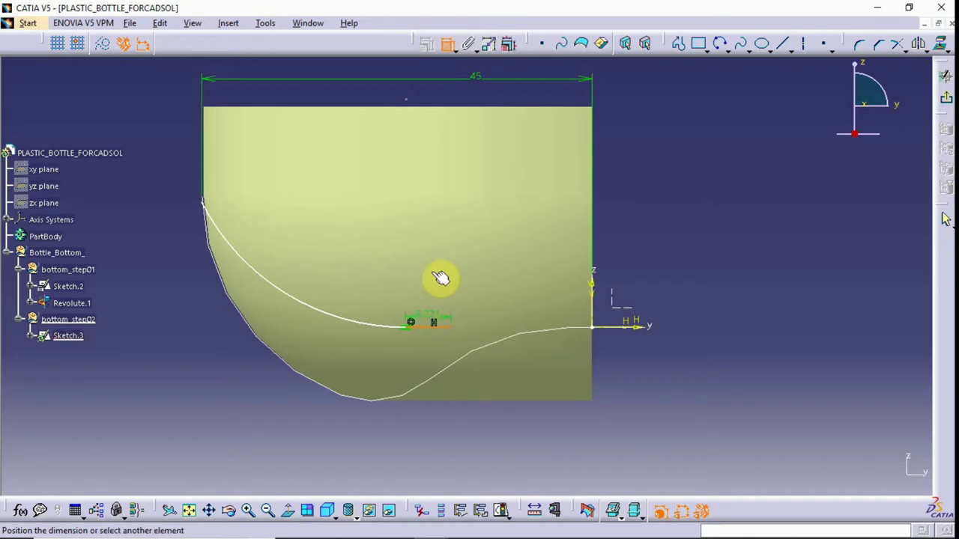
left_click(426, 437)
double_click(430, 428)
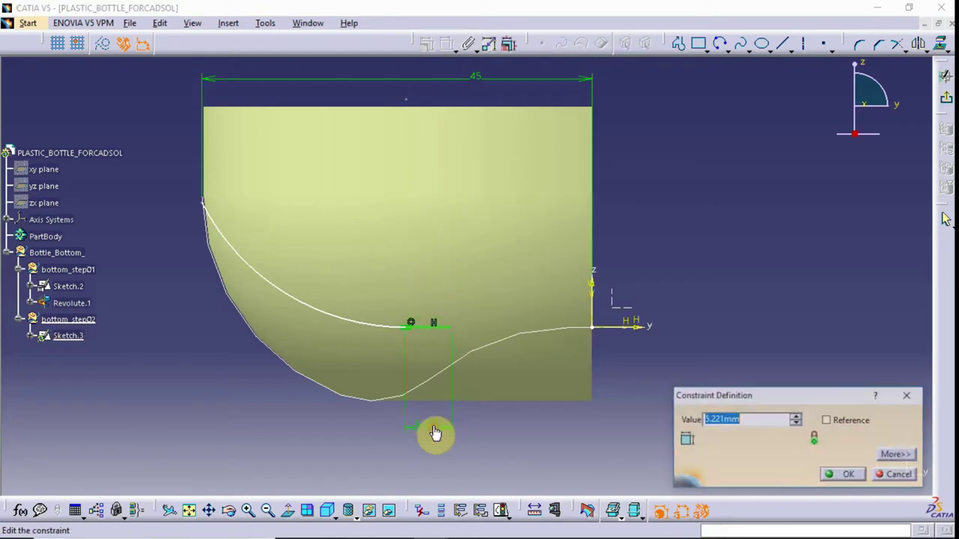
key("Return")
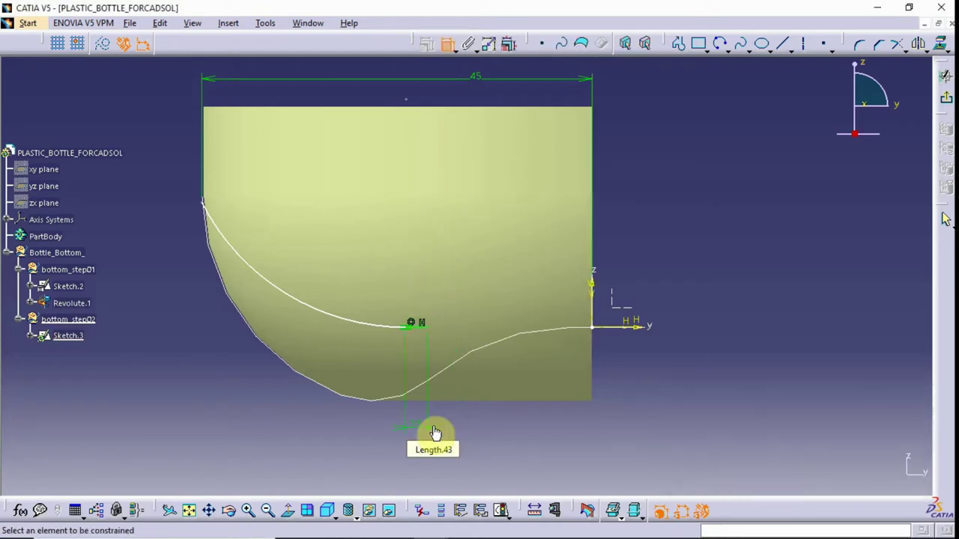
left_click(592, 309)
right_click(653, 231)
left_click(681, 292)
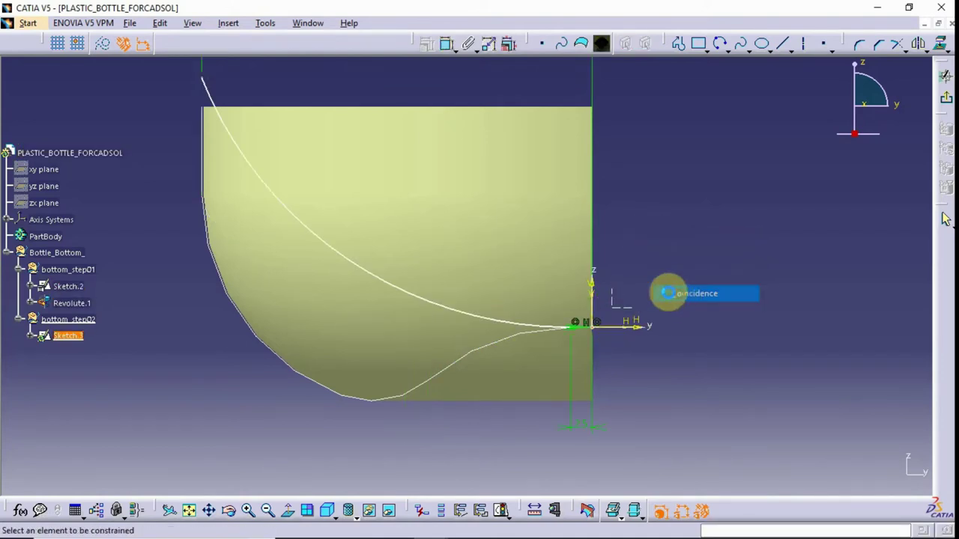
Step: Dimension the arc's upper end 15.5 above the horizontal axis
middle_click_drag(584, 218, 574, 270, "ctrl")
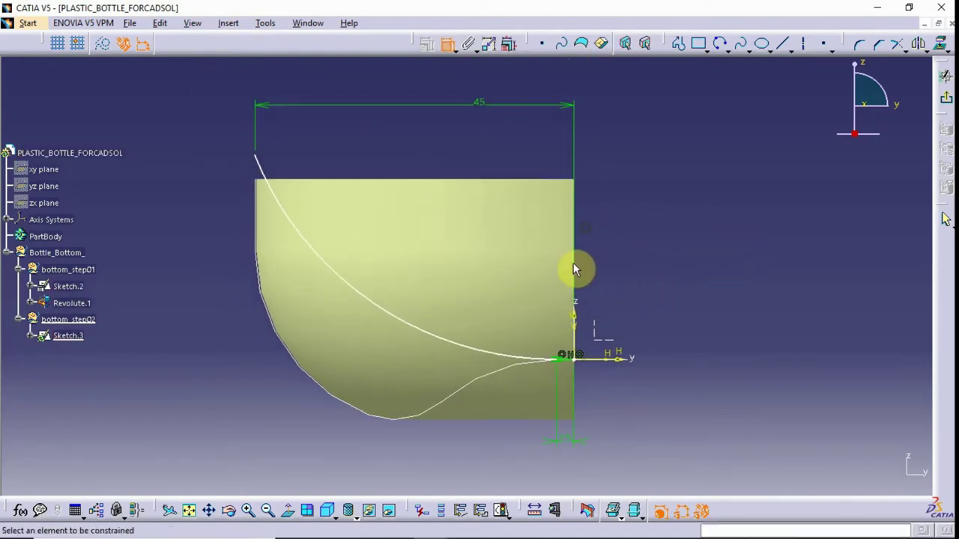
left_click(255, 156)
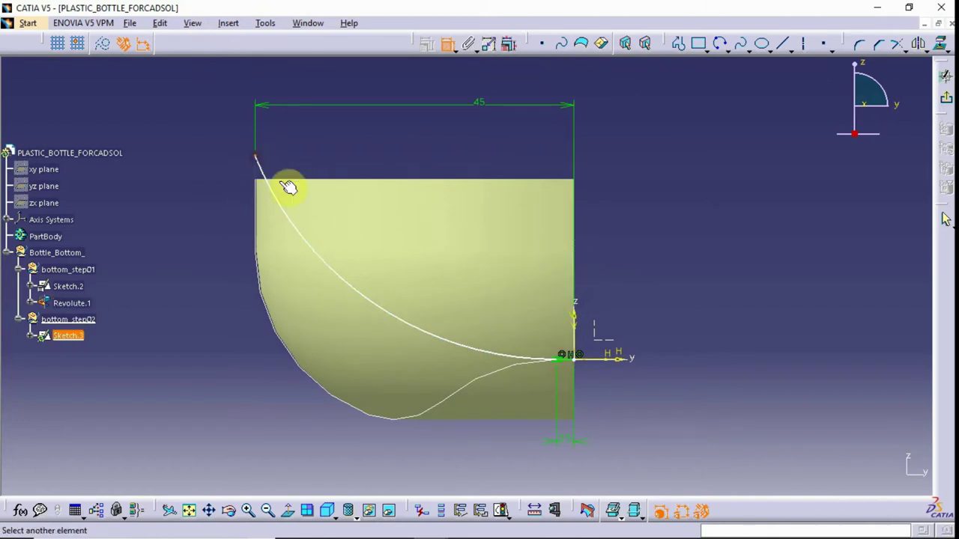
left_click(614, 358)
double_click(649, 240)
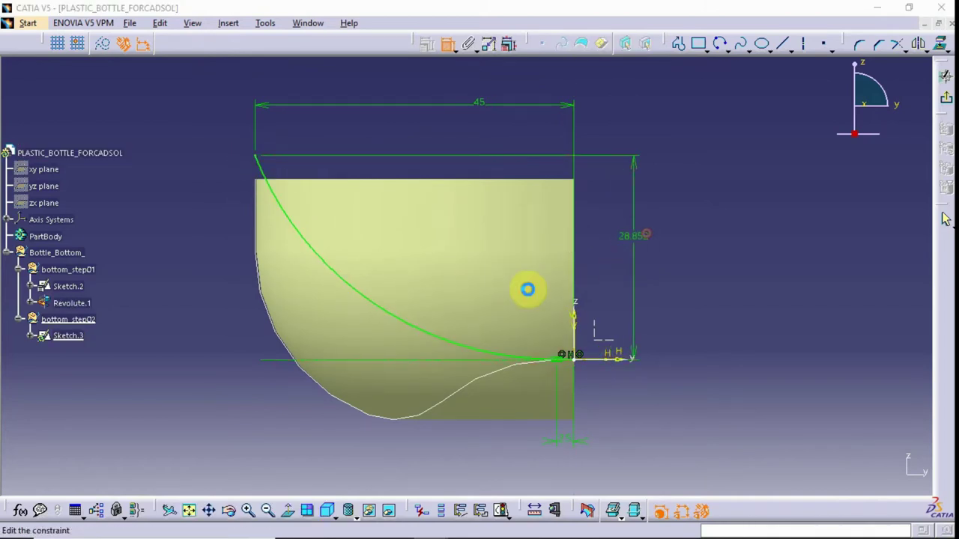
type("15.5")
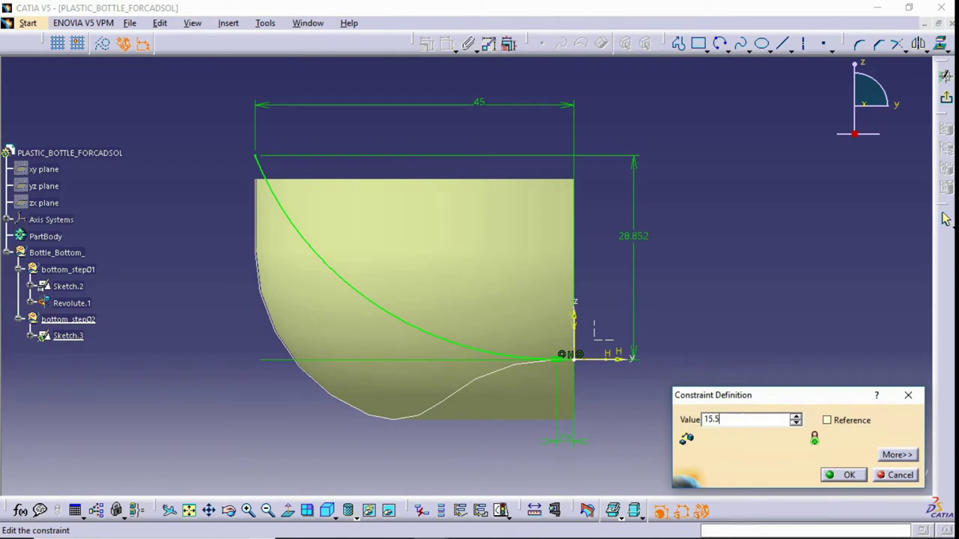
key("Return")
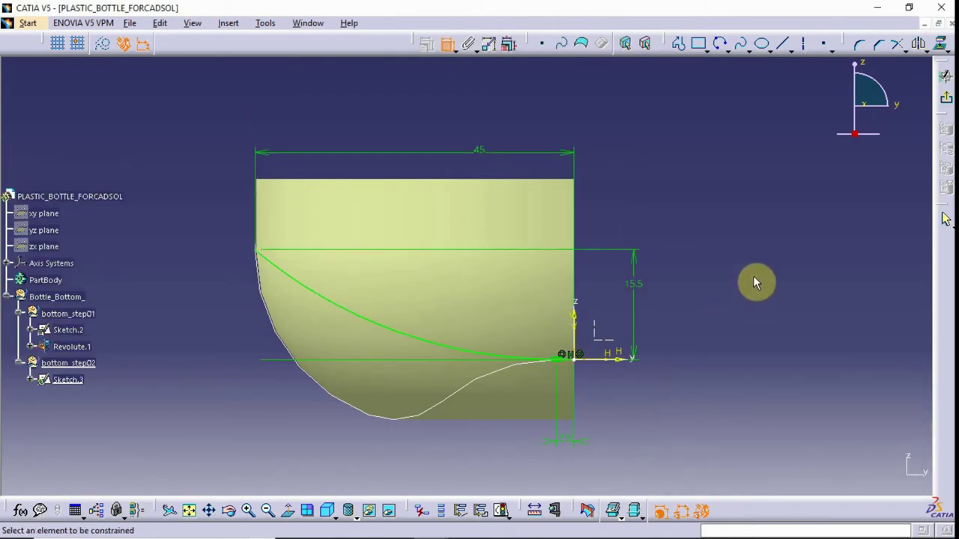
Step: Exit Sketch.3, select the Revolute surface, and start a new positioned sketch, Sketch.4
left_click(944, 98)
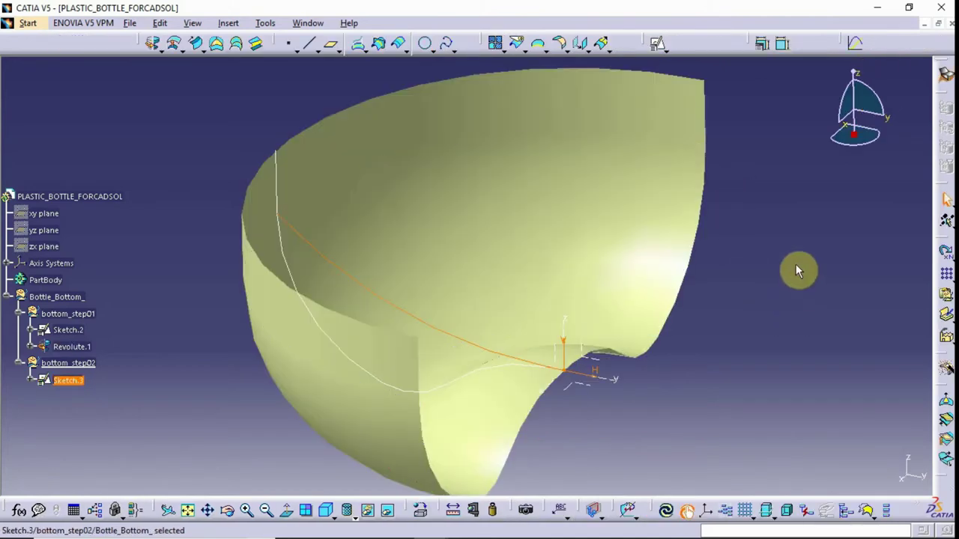
middle_click_drag(801, 211, 762, 246)
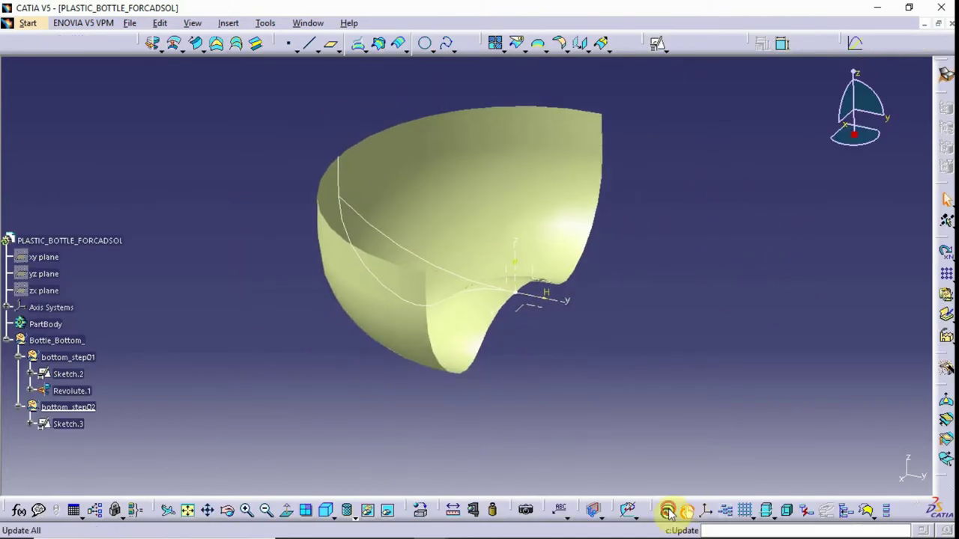
mouse_move(646, 357)
middle_mouse_down("ctrl")
mouse_move(674, 302)
mouse_move(624, 336)
mouse_move(654, 330)
mouse_move(637, 329)
middle_mouse_up("ctrl")
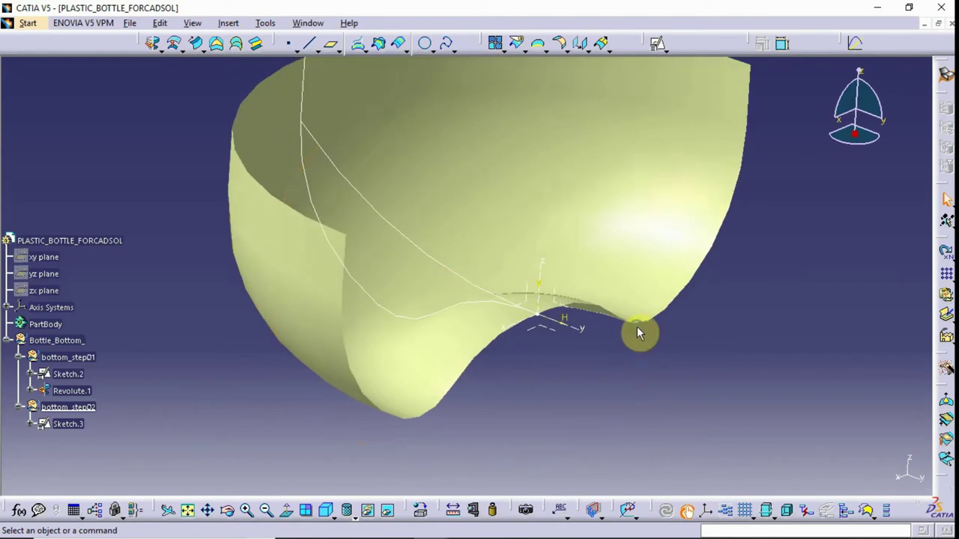
left_click(524, 300)
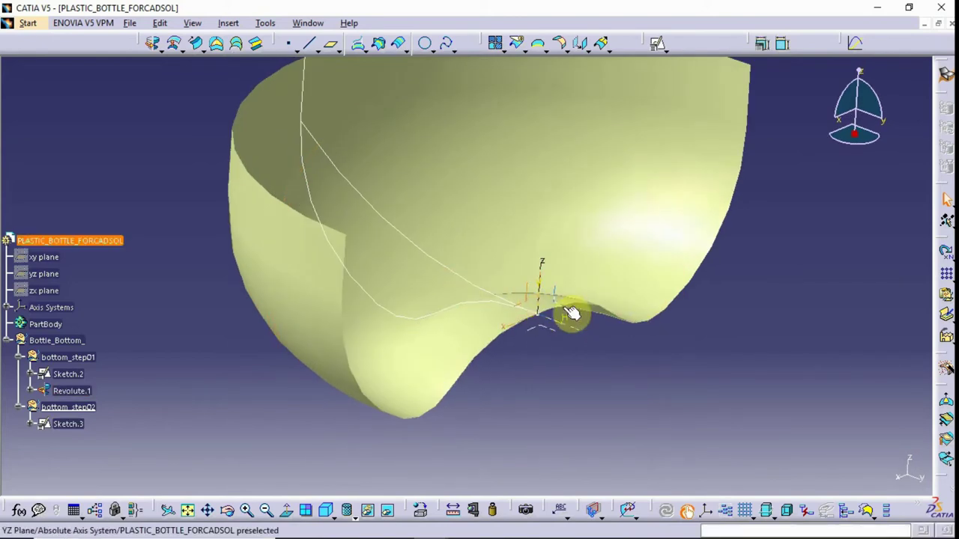
left_click(659, 46)
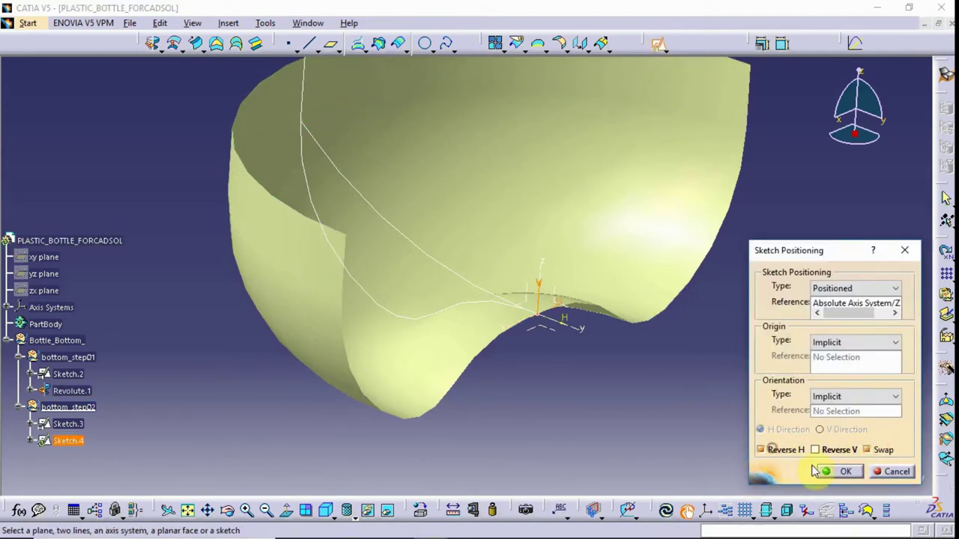
Step: Draw the Sketch.4 groove profile: two slanted lines joined by a tangent arc near the axis top
left_click(841, 472)
mouse_move(698, 400)
middle_mouse_down()
mouse_move(633, 253)
mouse_move(697, 235)
mouse_move(593, 214)
middle_mouse_up()
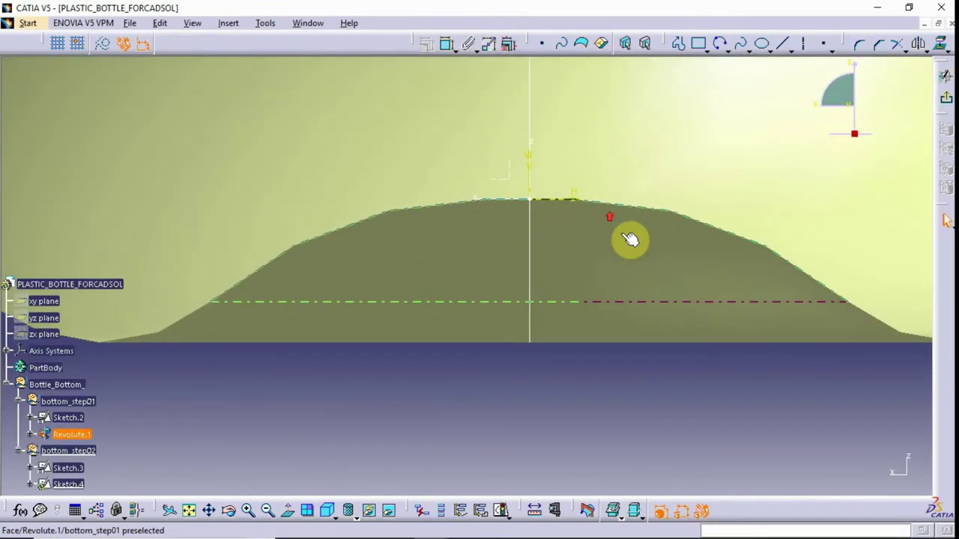
left_click(728, 51)
left_click(677, 45)
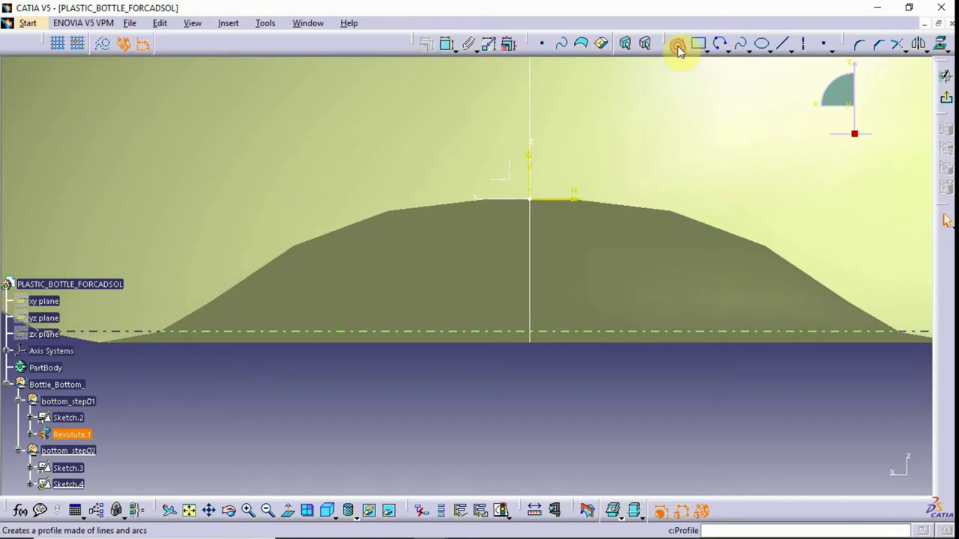
left_click(389, 407)
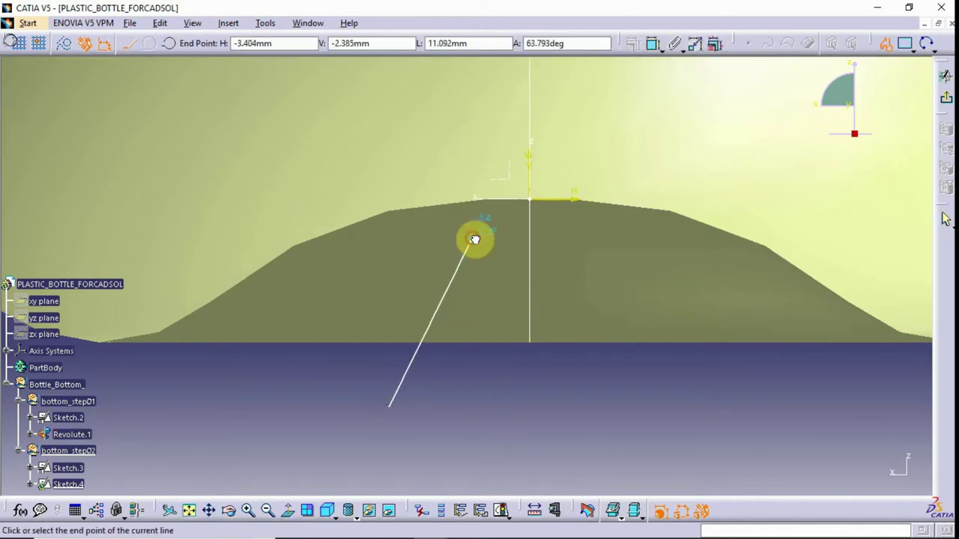
left_click(469, 234)
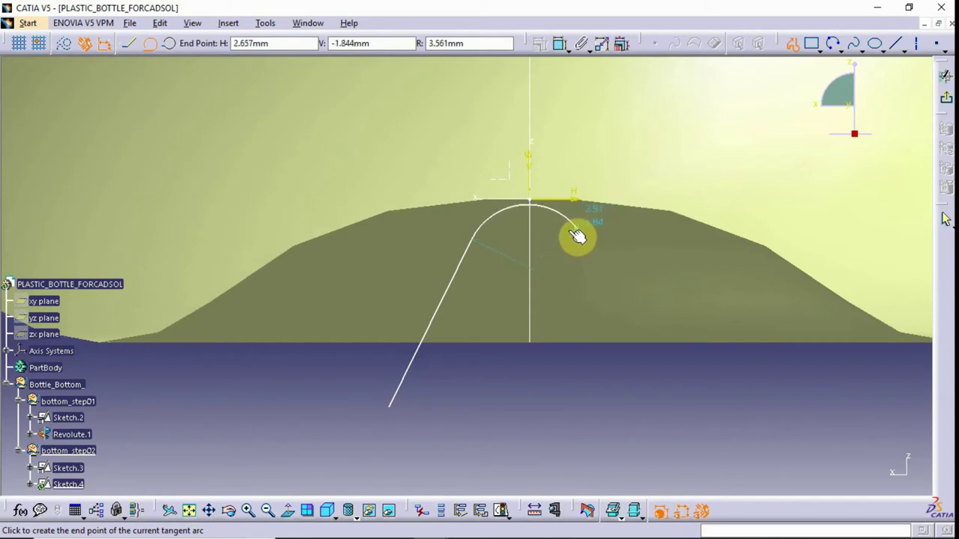
left_click(566, 235)
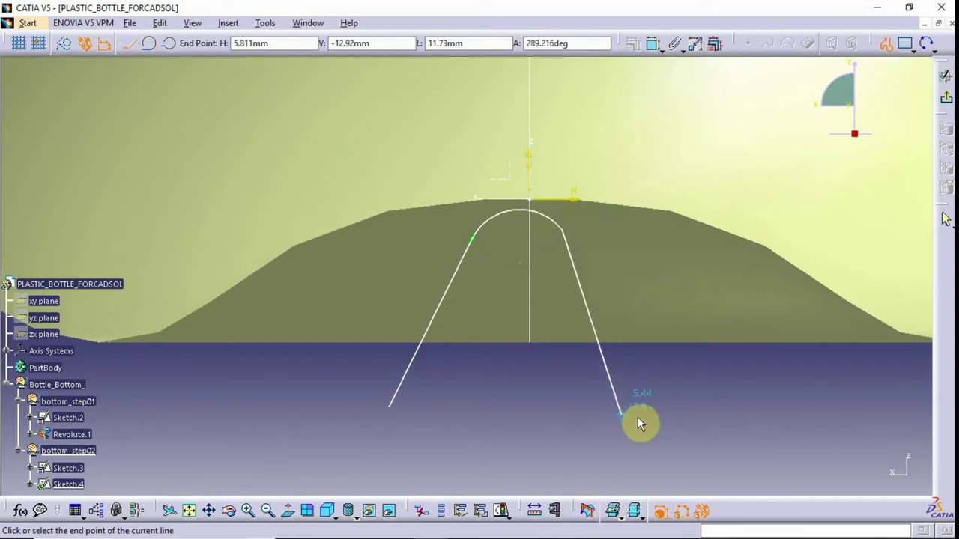
left_click(690, 394)
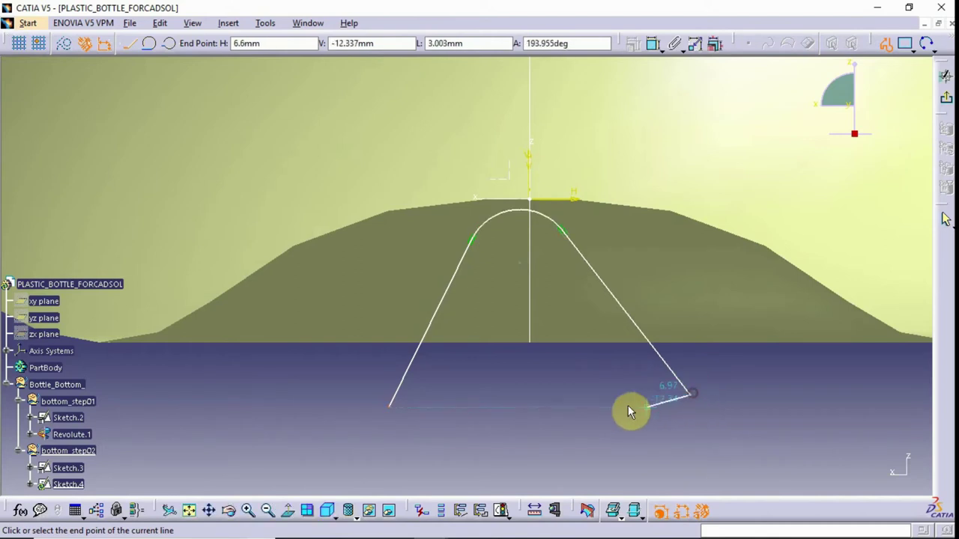
key("Escape")
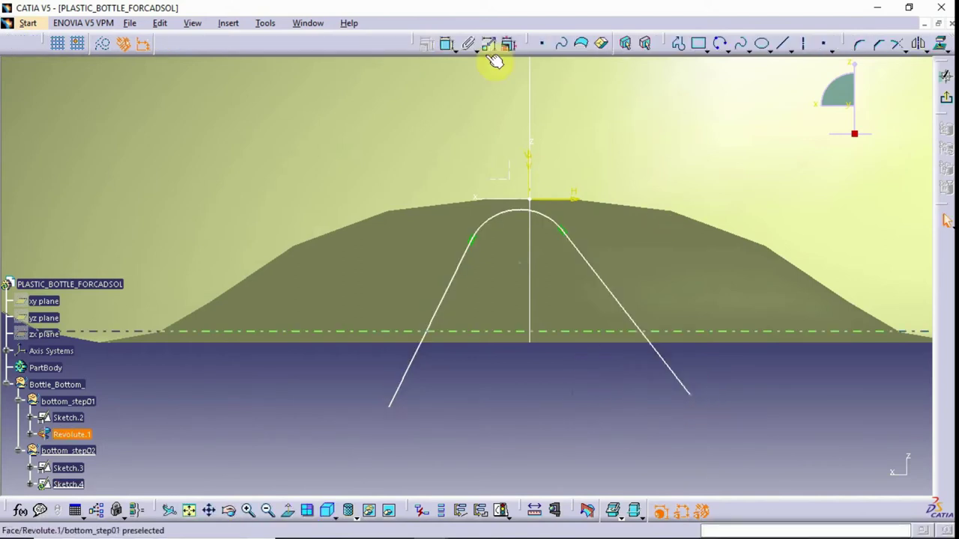
Step: Make the arc centre coincident with the vertical axis and add an angle dimension between the side lines
left_click(444, 47)
left_click(519, 263)
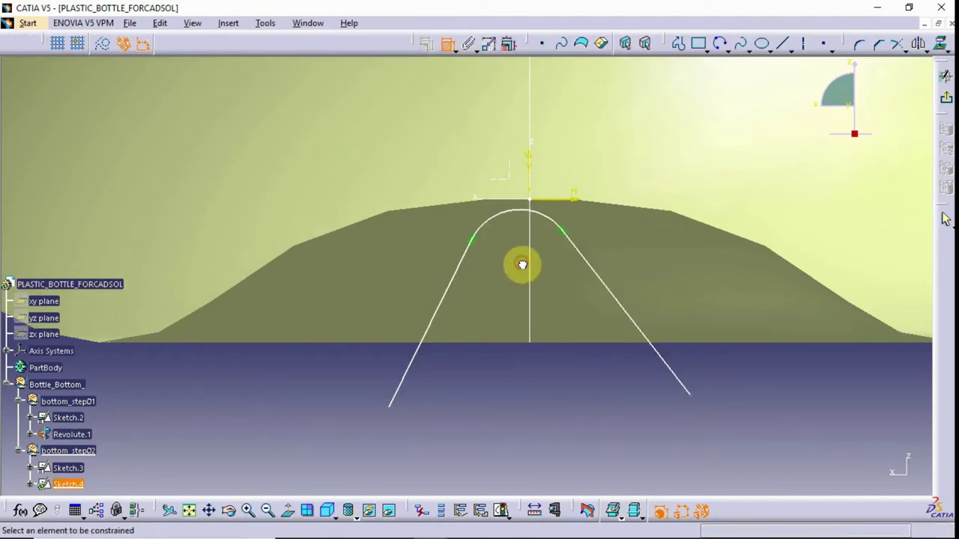
right_click(621, 156)
left_click(625, 280)
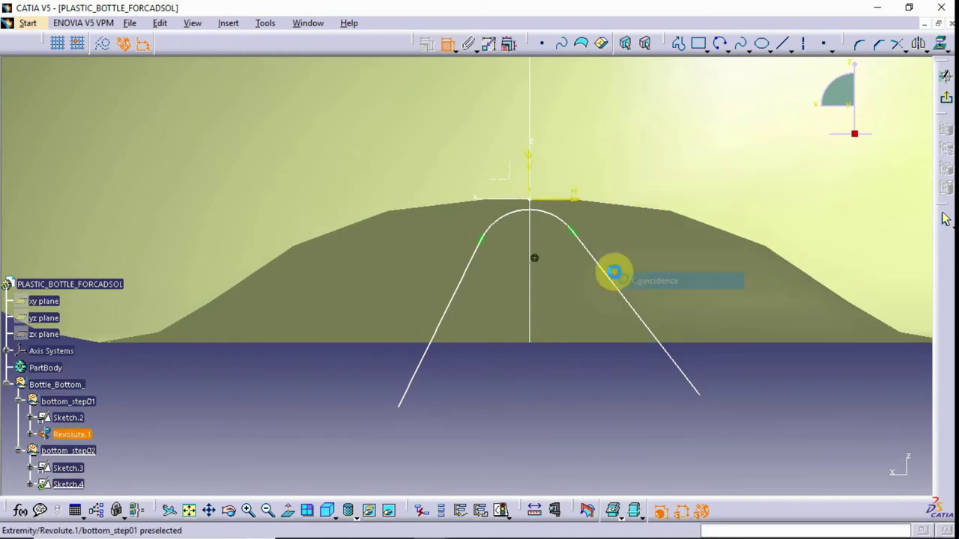
left_click(454, 308)
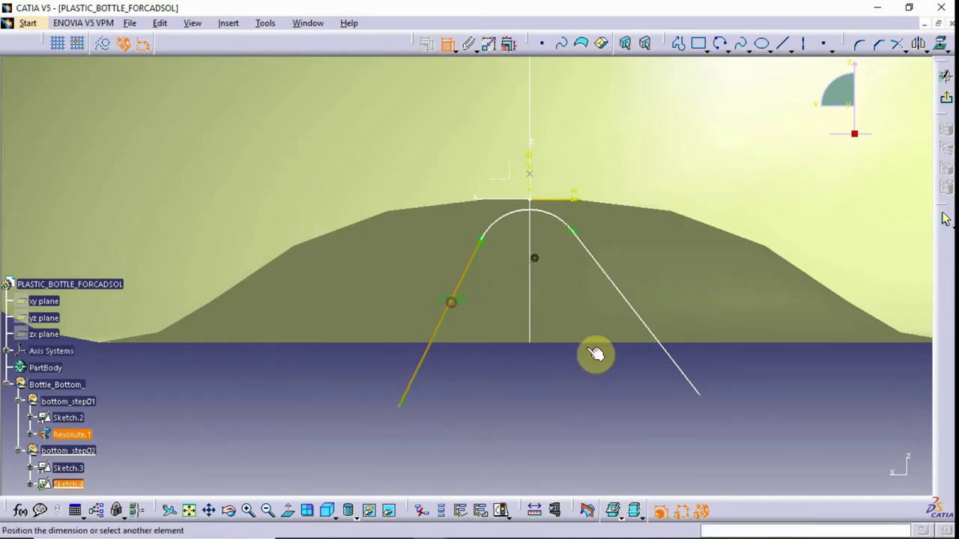
left_click(641, 321)
left_click(543, 379)
double_click(533, 380)
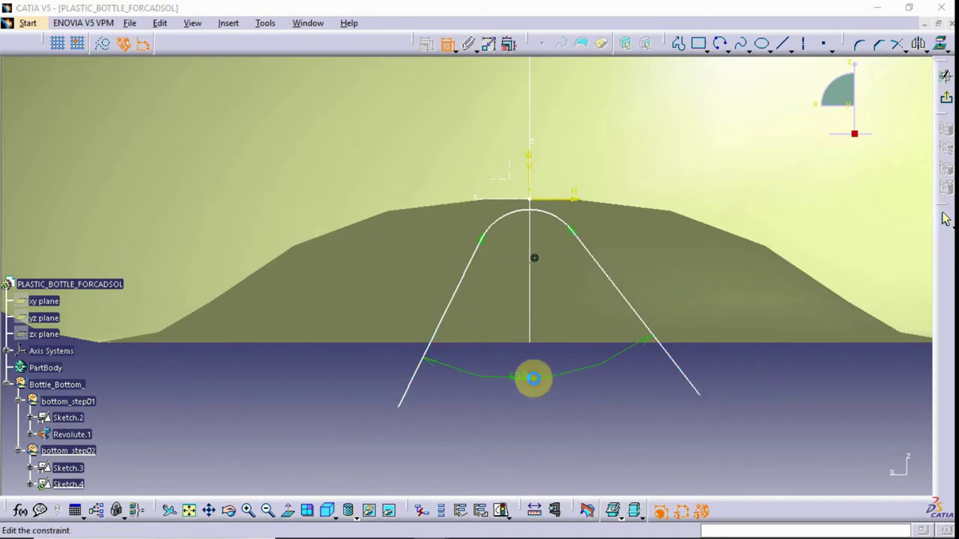
key("Escape")
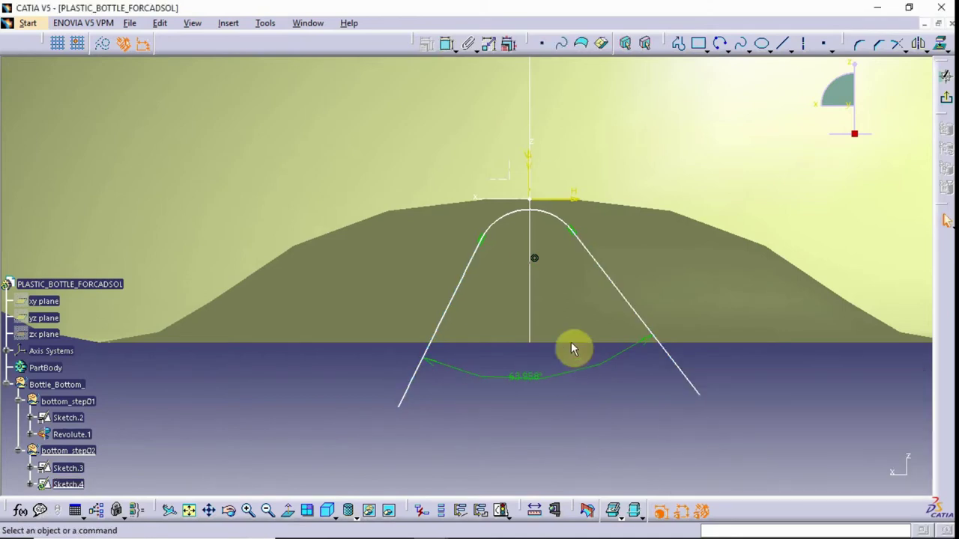
Step: Make the arc tangent to the side lines and dimension its radius to 5
left_click(525, 217)
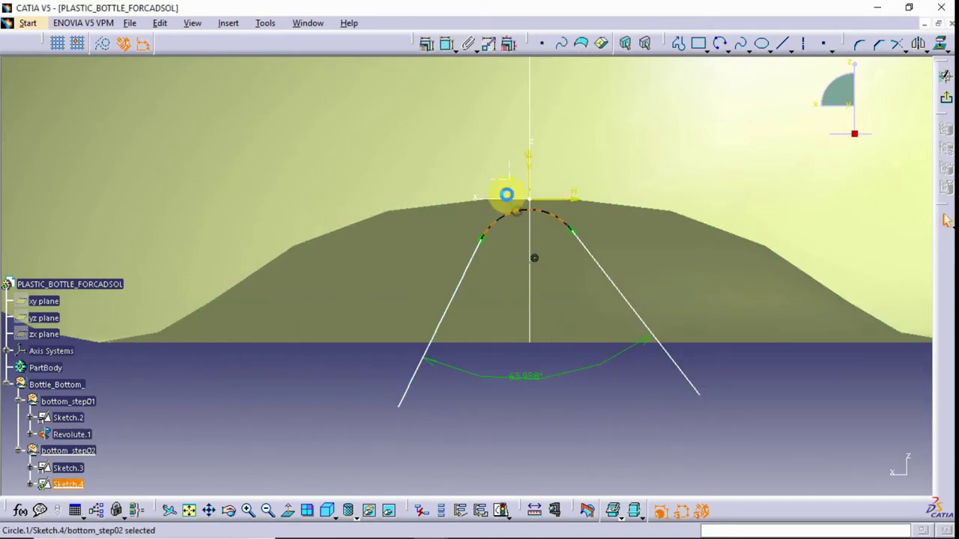
left_click(447, 44)
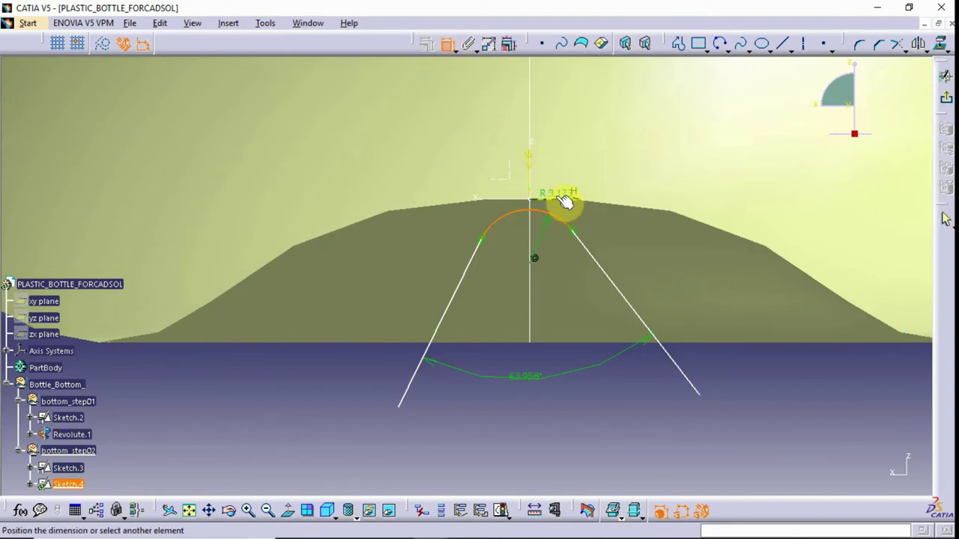
right_click(616, 423)
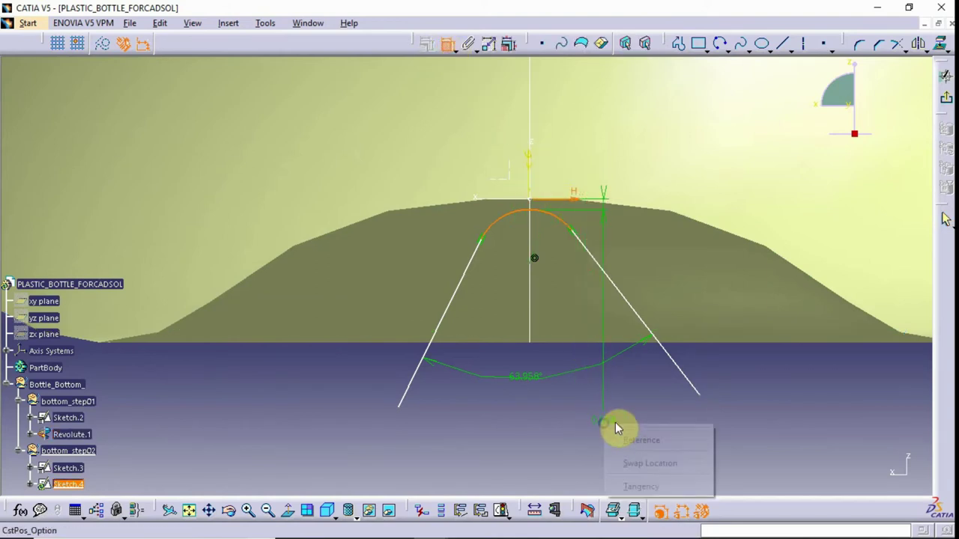
left_click(639, 483)
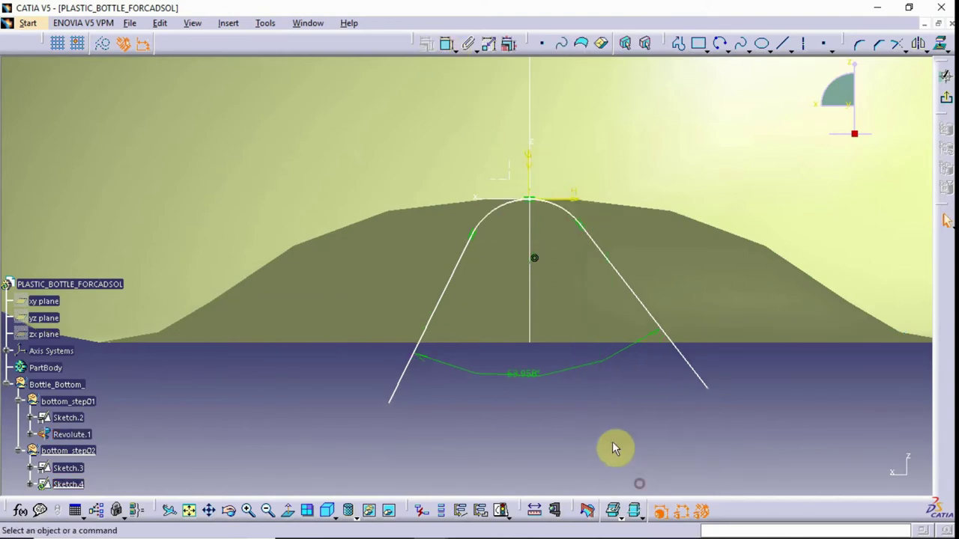
left_click(446, 45)
left_click(490, 212)
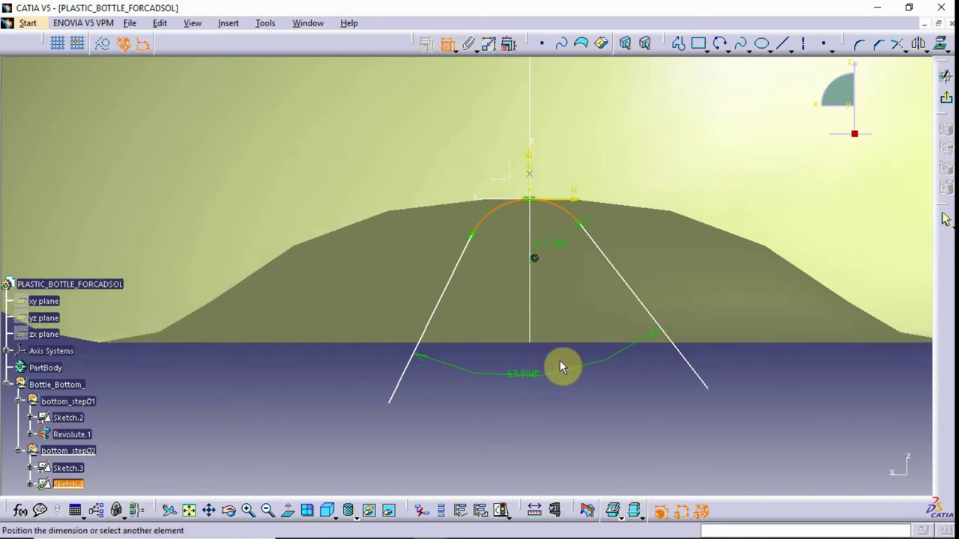
left_click(607, 421)
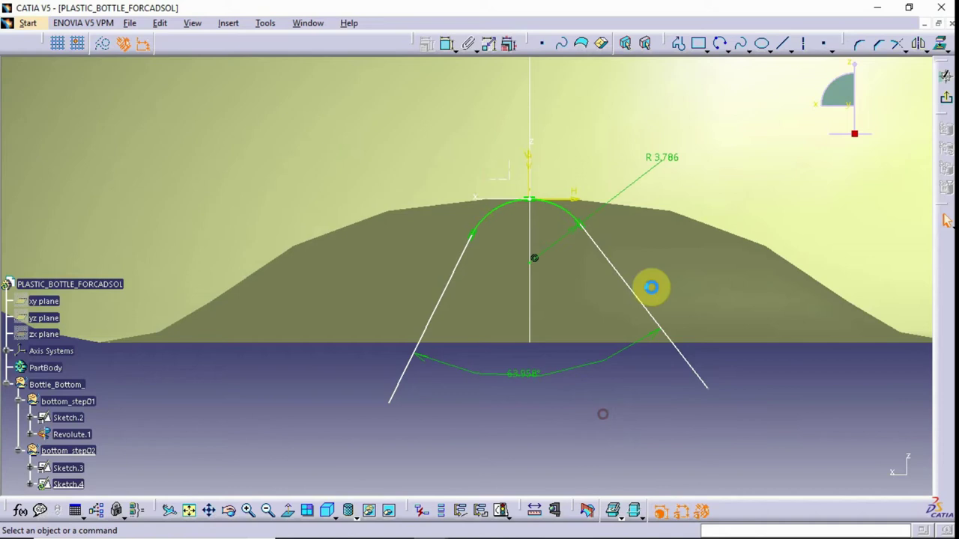
double_click(659, 161)
key("Return")
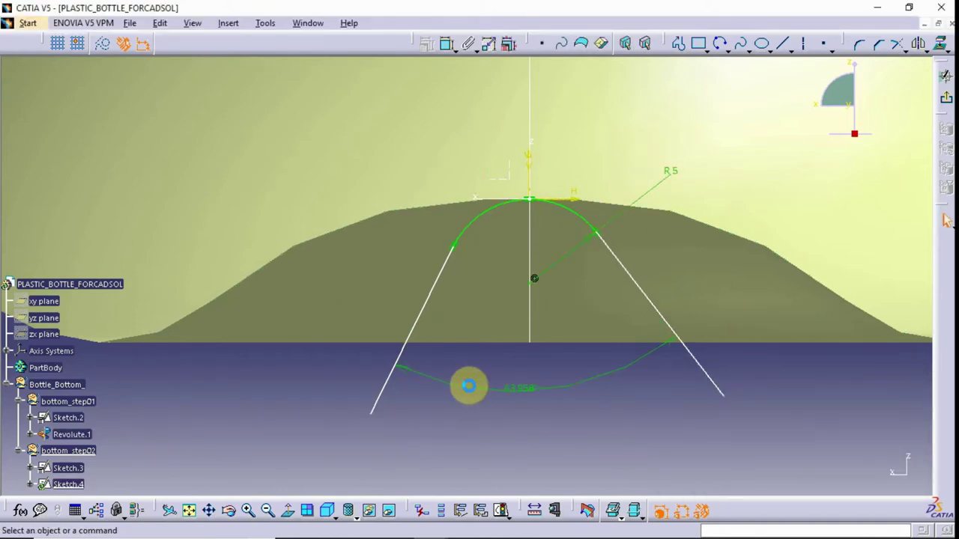
Step: Make the two slanted lines symmetric about the axis, lengthen them downward, and exit the sketch
left_click(420, 318)
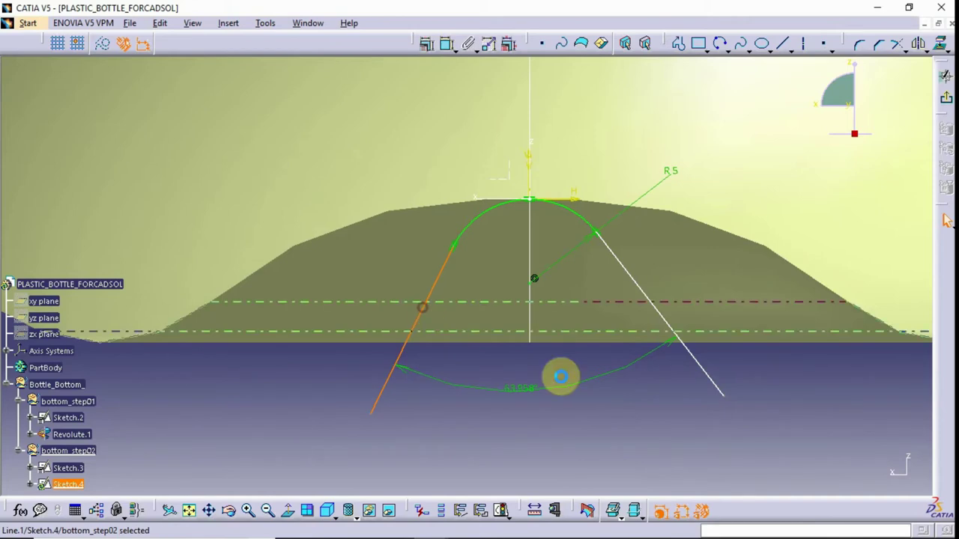
left_click(663, 315, "ctrl")
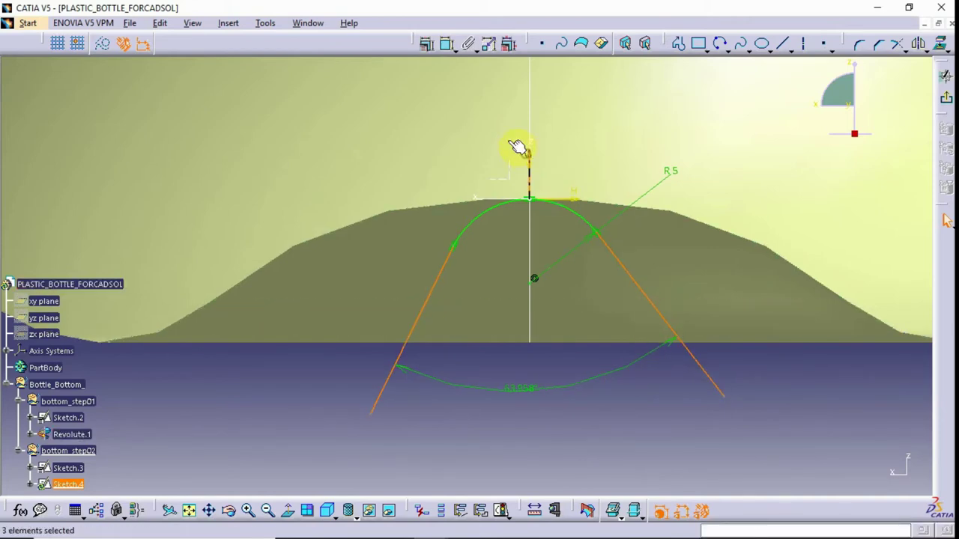
left_click(426, 43)
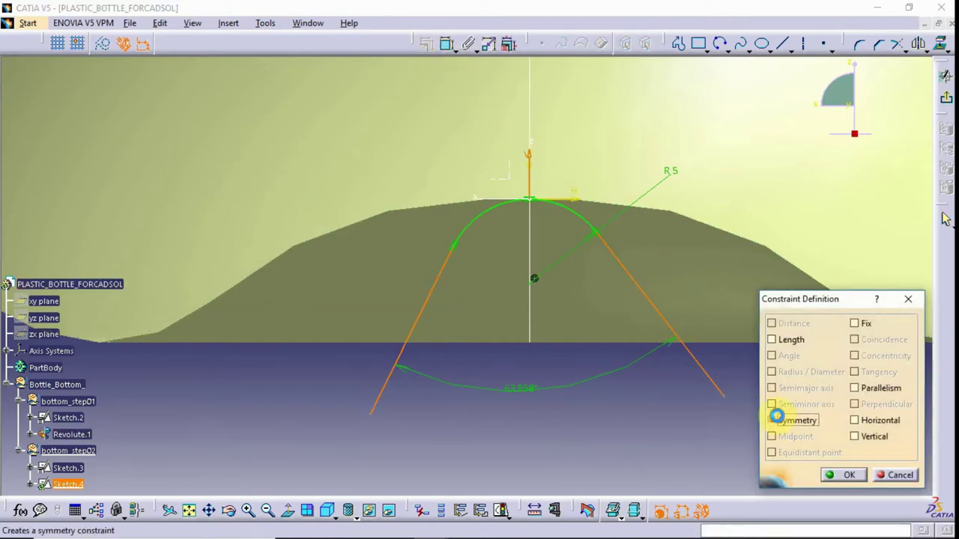
left_click(773, 419)
left_click(842, 475)
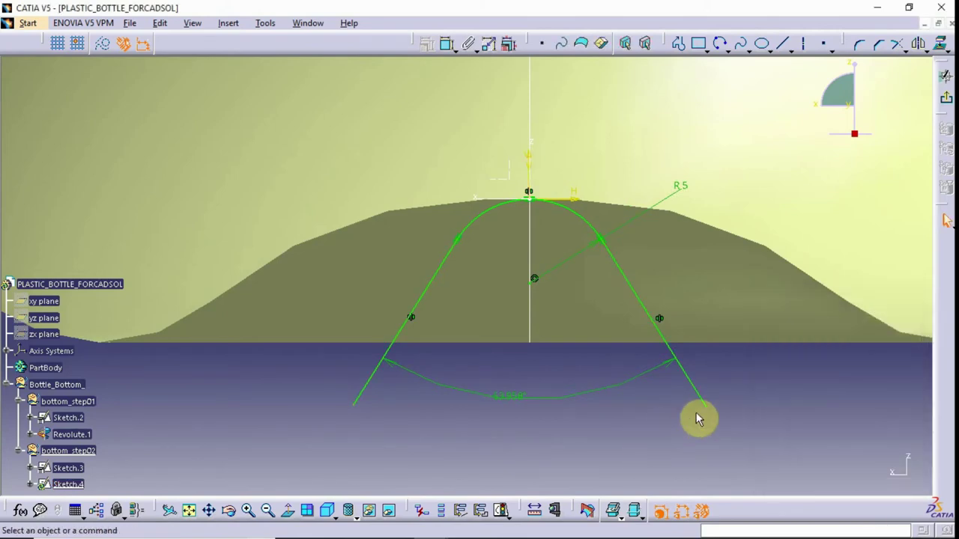
left_click_drag(706, 407, 732, 445)
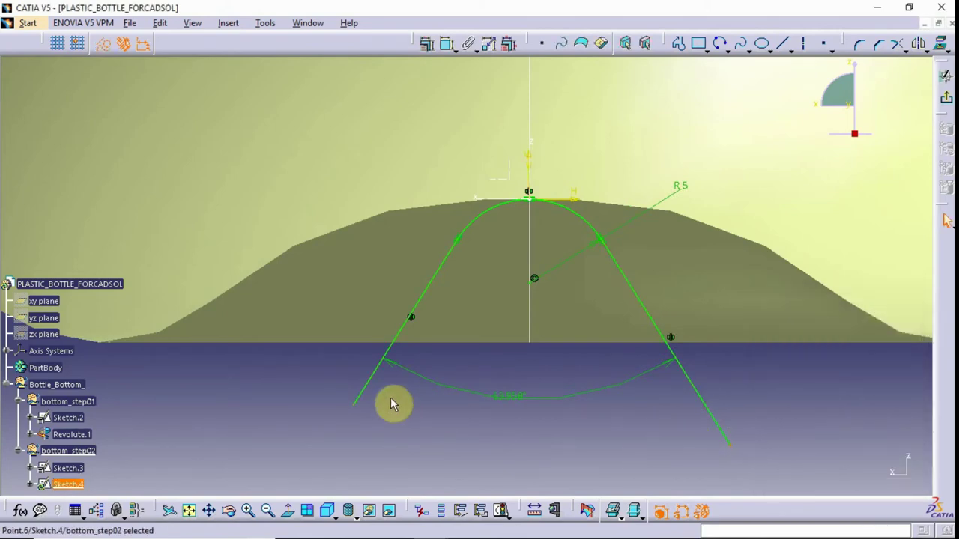
left_click_drag(356, 404, 313, 444)
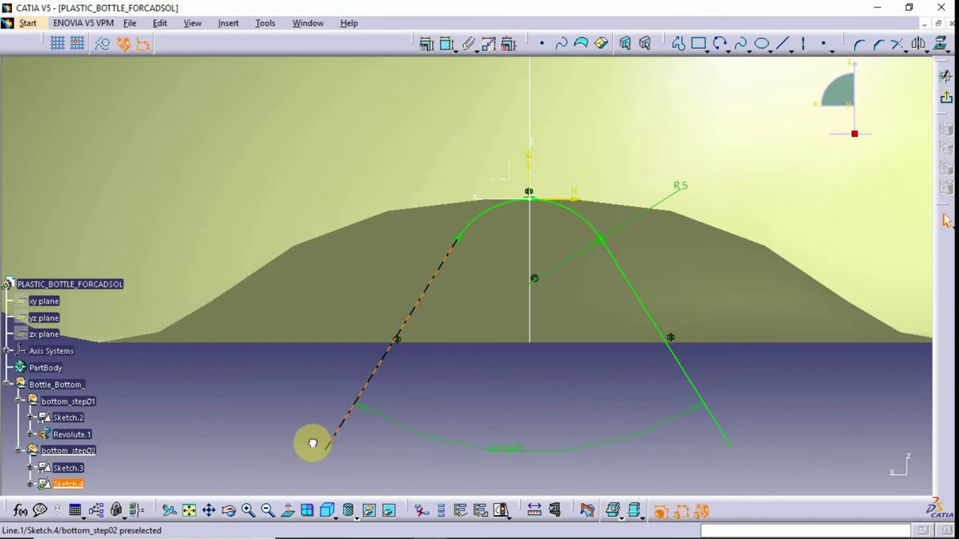
left_click(823, 411)
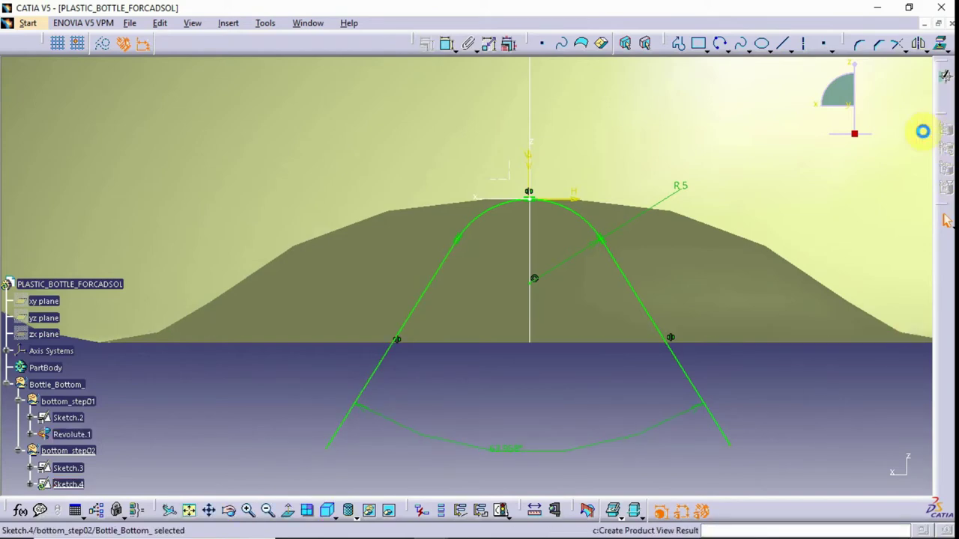
left_click(946, 75)
Step: Update the part and create Sweep.1 by sweeping profile Sketch.4 along guide curve Sketch.3
middle_click_drag(565, 247, 621, 381)
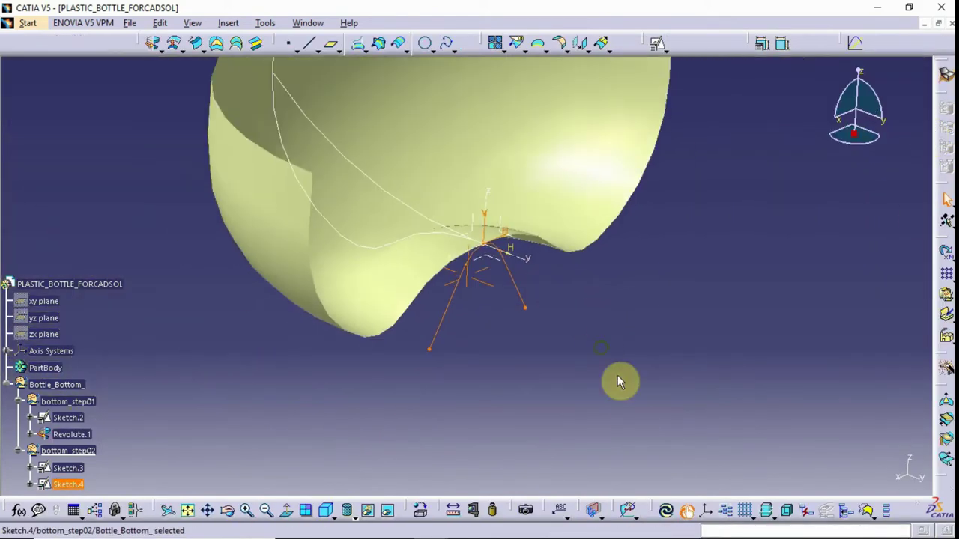
left_click(666, 512)
mouse_move(634, 306)
middle_mouse_down()
mouse_move(591, 257)
mouse_move(604, 289)
mouse_move(535, 310)
mouse_move(535, 331)
middle_mouse_up()
left_click(195, 45)
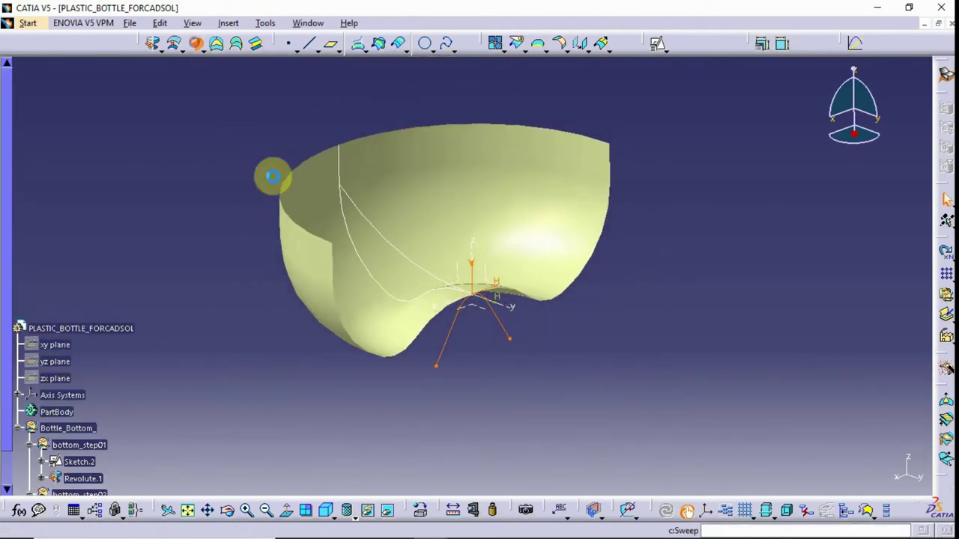
left_click(413, 267)
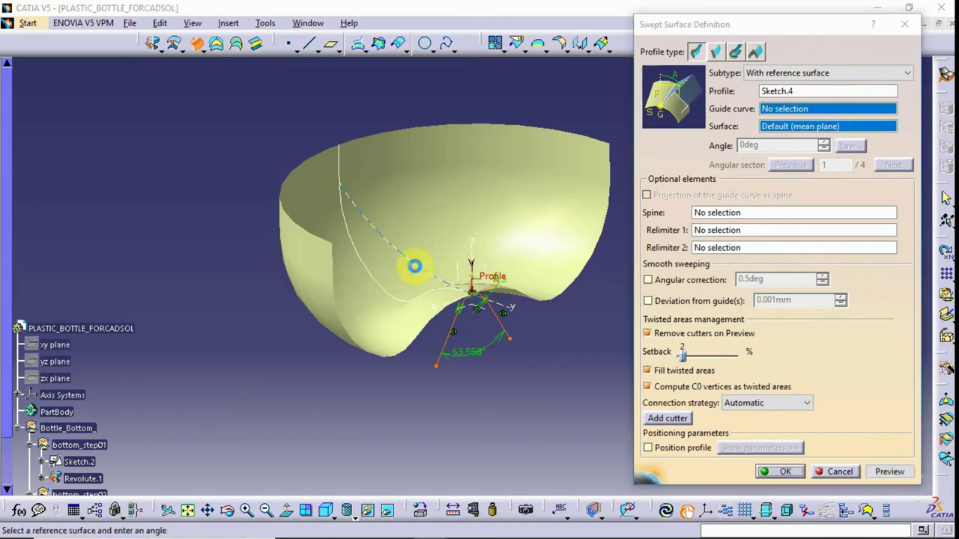
left_click(884, 474)
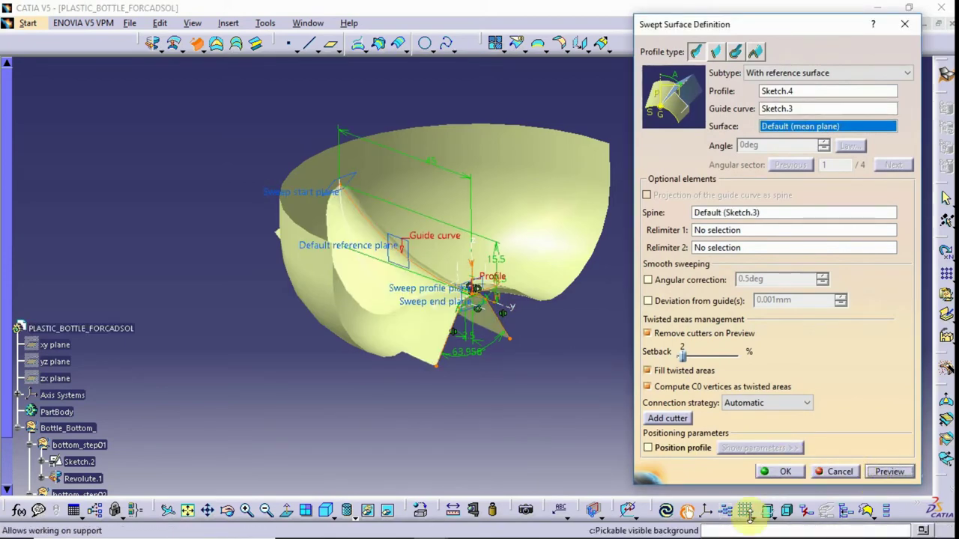
mouse_move(548, 396)
middle_mouse_down()
mouse_move(567, 407)
mouse_move(435, 400)
mouse_move(489, 413)
mouse_move(559, 360)
mouse_move(589, 356)
mouse_move(466, 382)
mouse_move(430, 428)
mouse_move(540, 332)
mouse_move(727, 279)
mouse_move(561, 306)
mouse_move(541, 345)
mouse_move(522, 306)
middle_mouse_up()
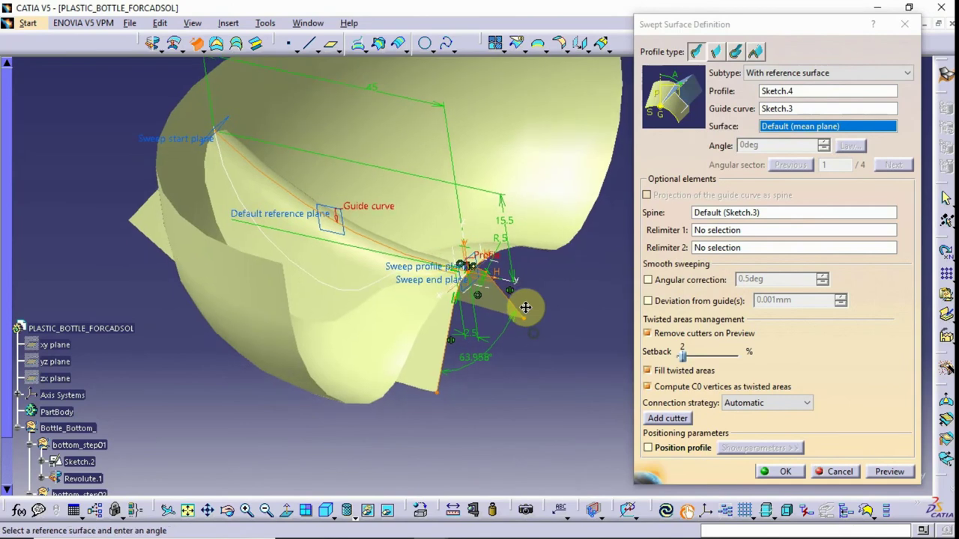
left_click(785, 472)
mouse_move(616, 328)
middle_mouse_down()
mouse_move(567, 300)
mouse_move(268, 359)
middle_mouse_up()
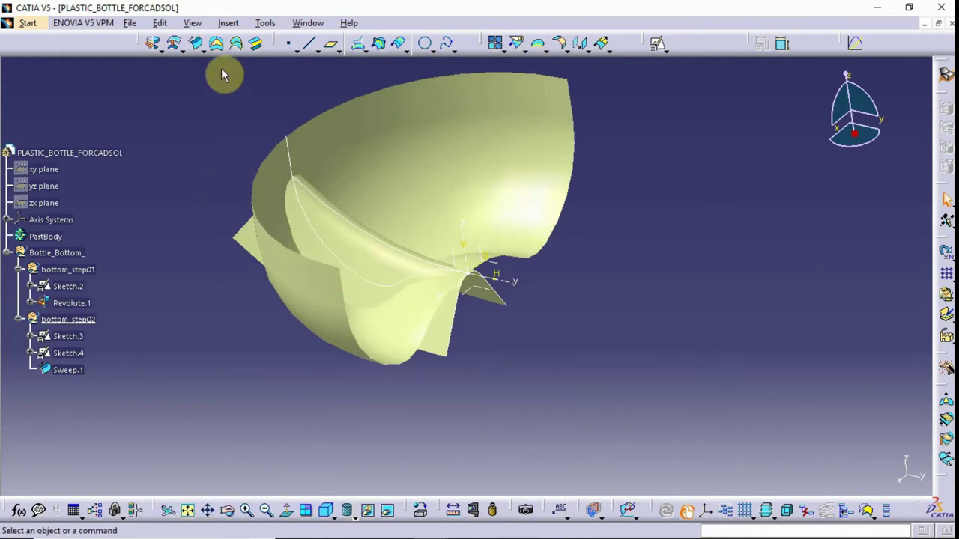
left_click(228, 22)
Step: Insert geometrical set bottom_step03 under Bottle_Bottom_ and update the whole model
left_click(247, 72)
type("bottom_step03")
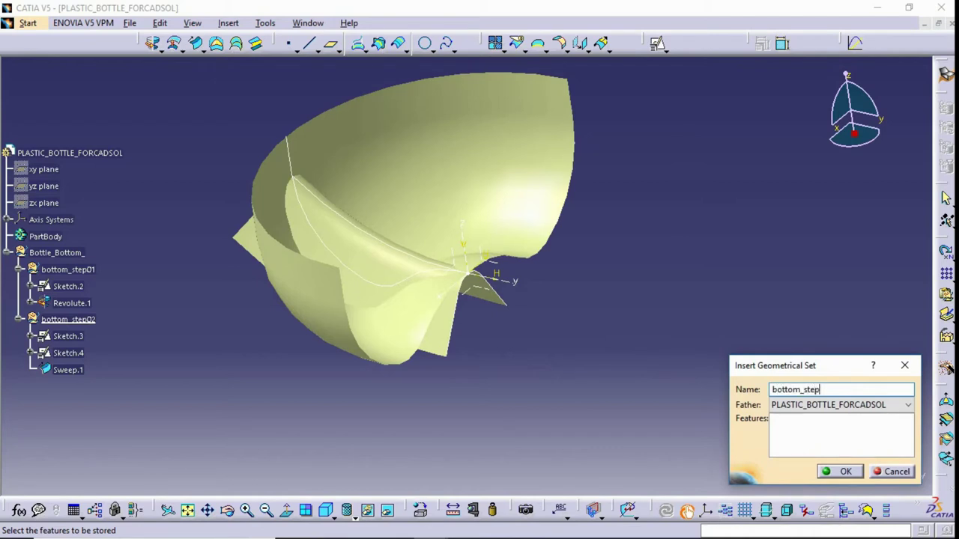
left_click(817, 406)
left_click(797, 427)
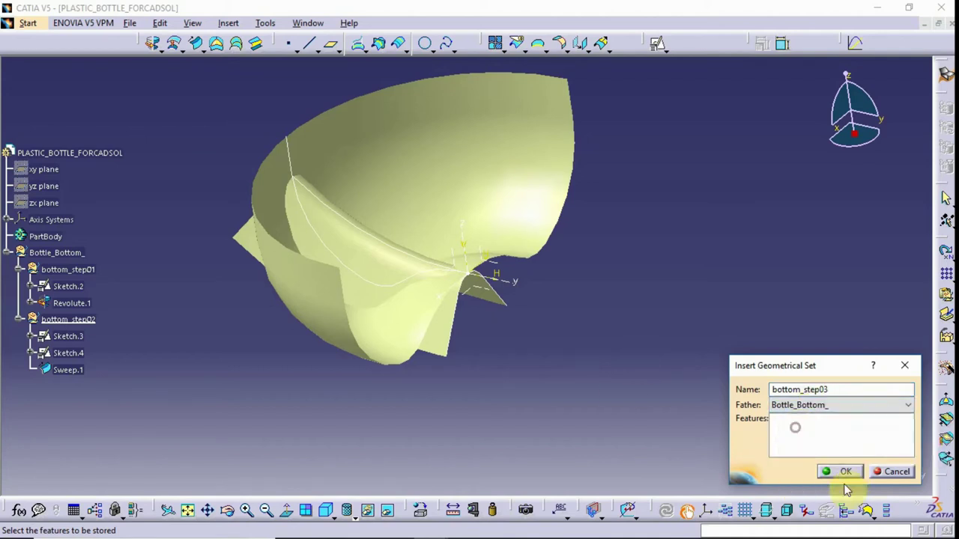
left_click(850, 472)
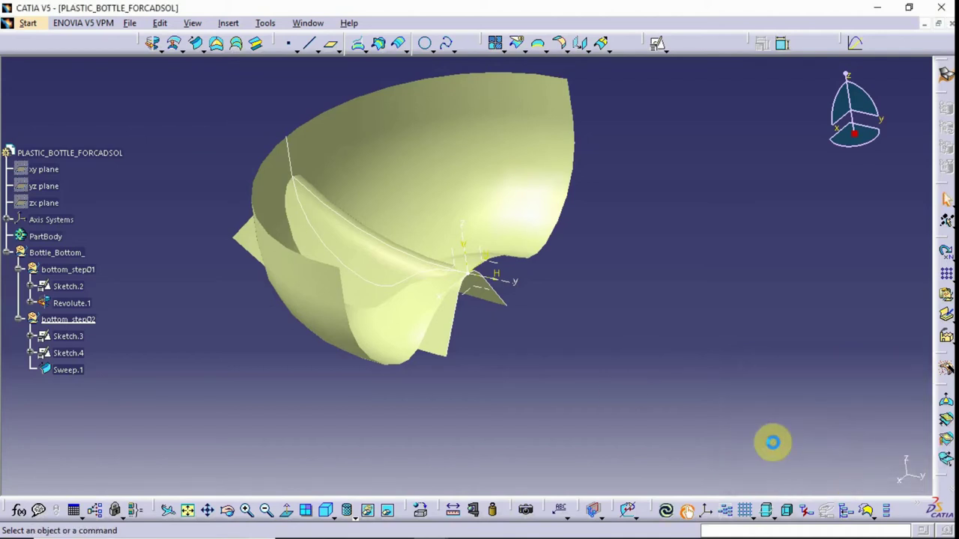
left_click(667, 511)
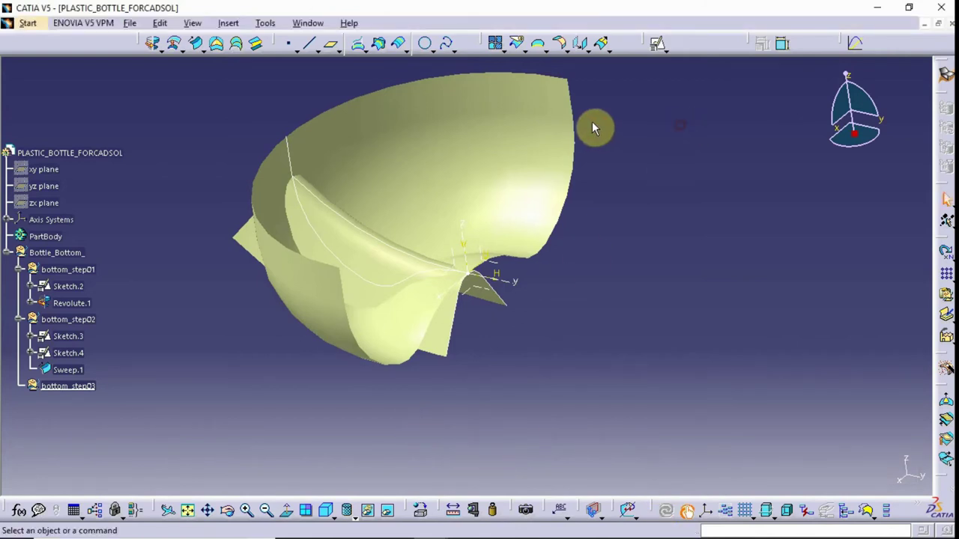
Step: Trim Revolute.1 and Sweep.1 against each other to create Trim.1 with the groove cut in
left_click(538, 48)
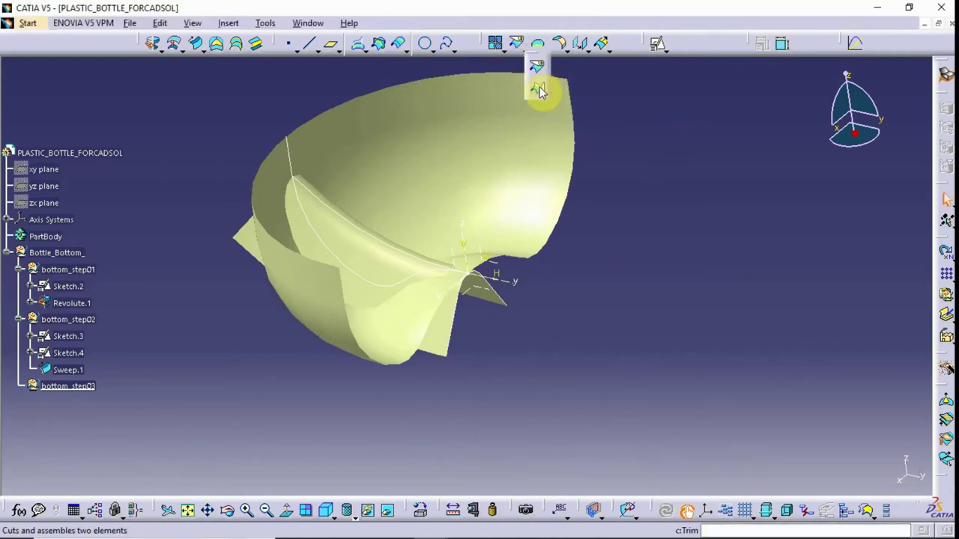
left_click(539, 88)
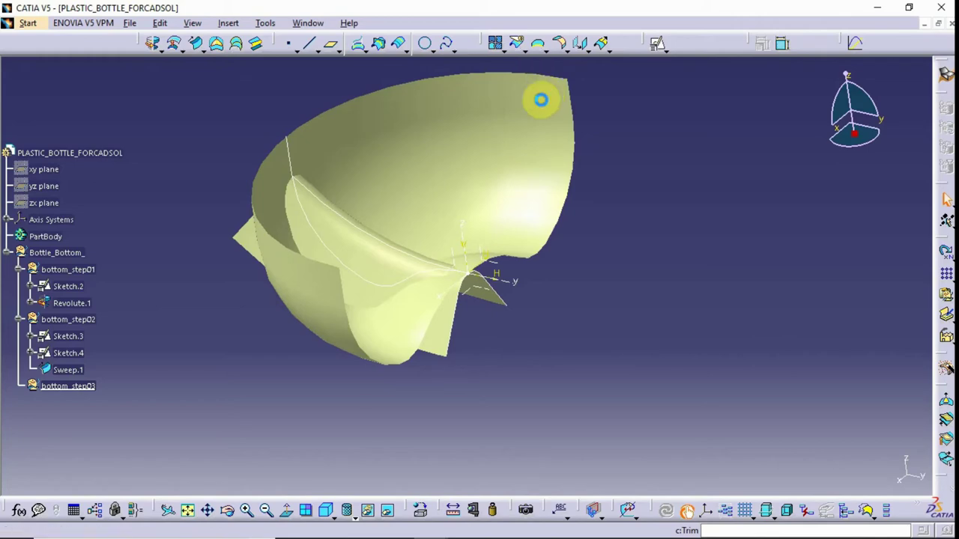
left_click(401, 164)
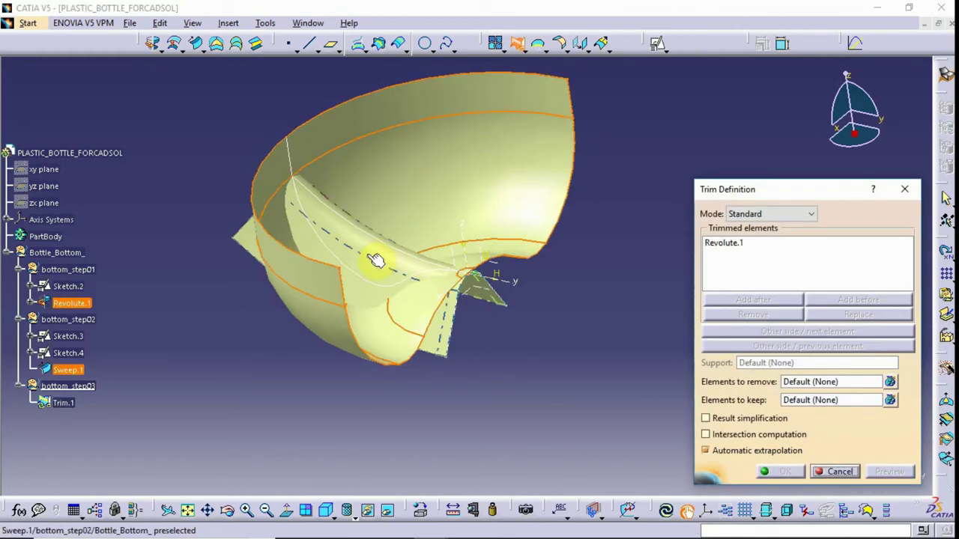
left_click(378, 251)
mouse_move(460, 336)
middle_mouse_down()
mouse_move(675, 315)
mouse_move(454, 108)
mouse_move(439, 251)
mouse_move(567, 265)
middle_mouse_up()
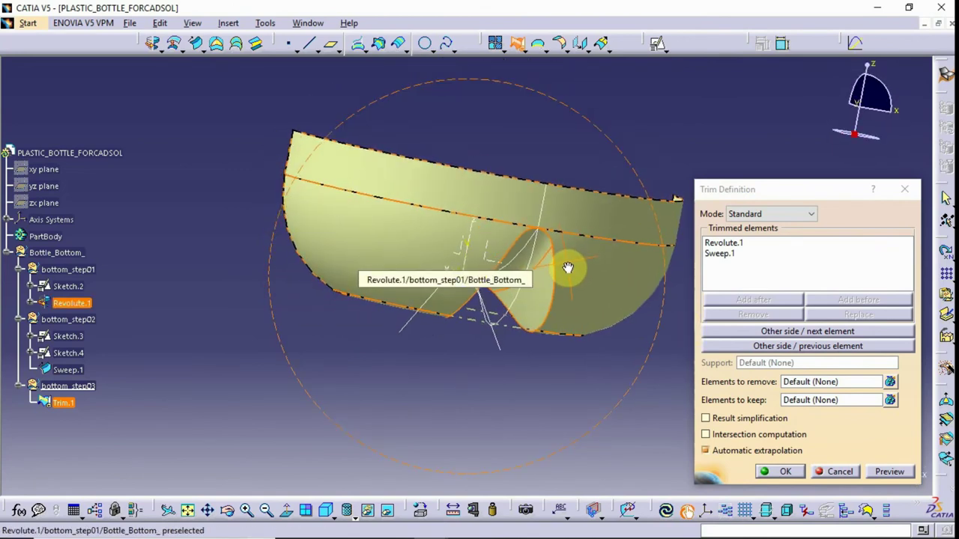
mouse_move(567, 267)
middle_mouse_down()
mouse_move(507, 275)
mouse_move(267, 261)
mouse_move(365, 254)
mouse_move(496, 193)
mouse_move(496, 274)
middle_mouse_up()
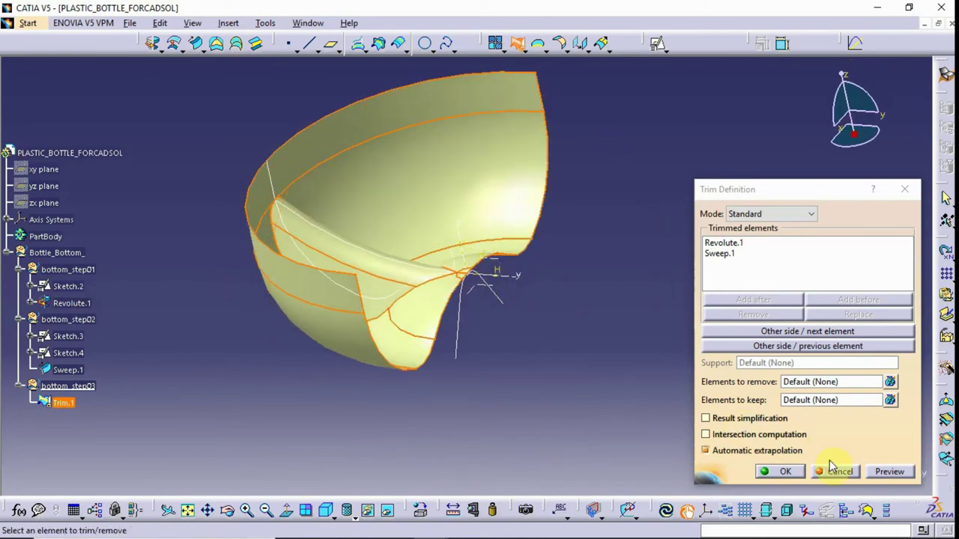
left_click(772, 472)
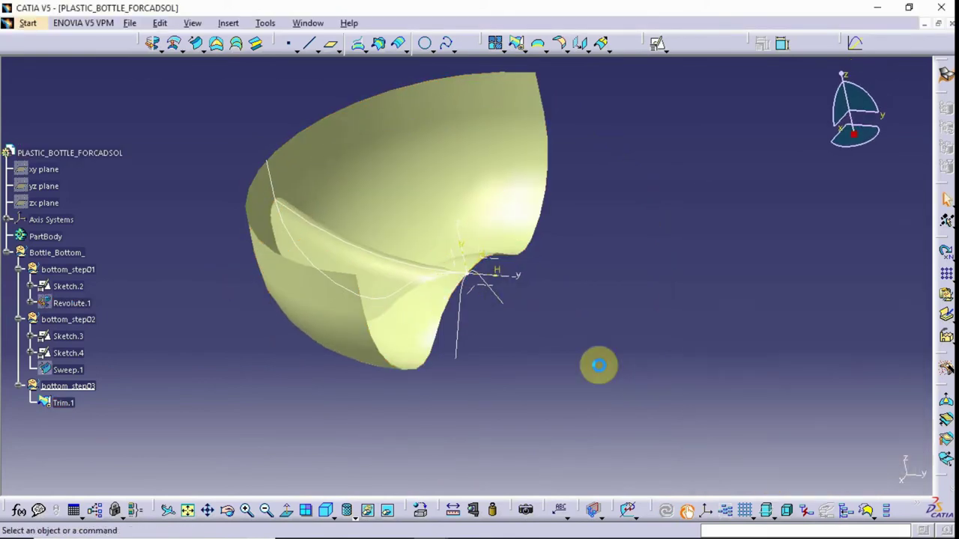
left_click(557, 277)
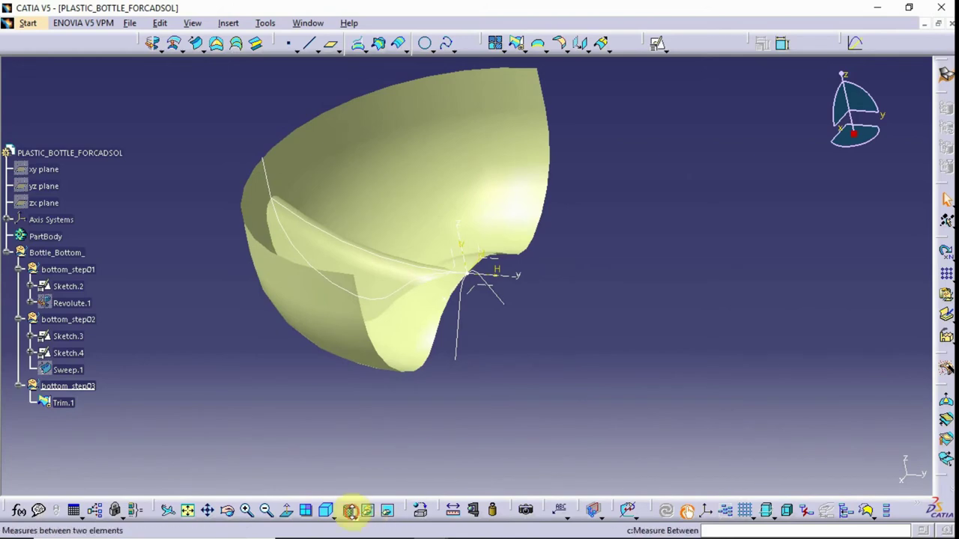
Step: Switch the part display to Shading with Edges
left_click(348, 511)
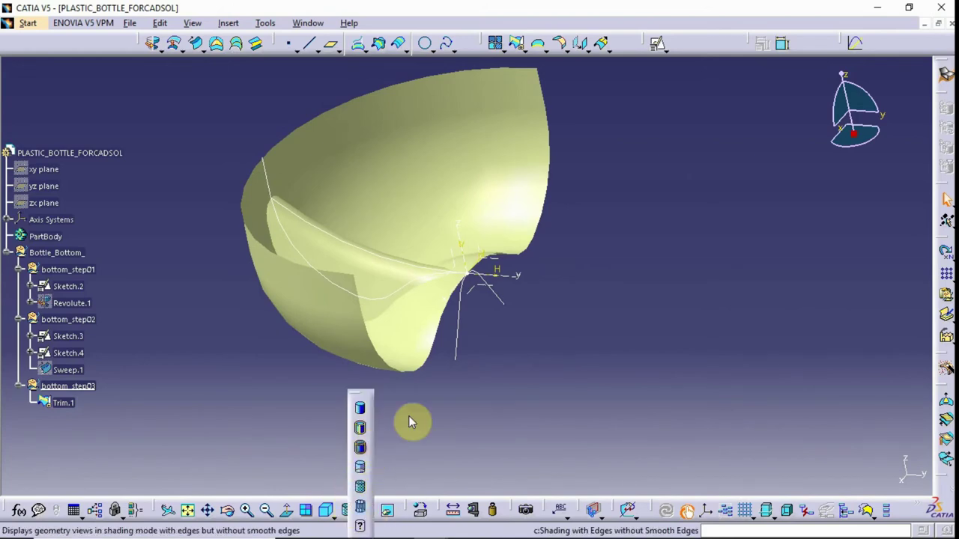
left_click(359, 447)
middle_click_drag(536, 327, 517, 328)
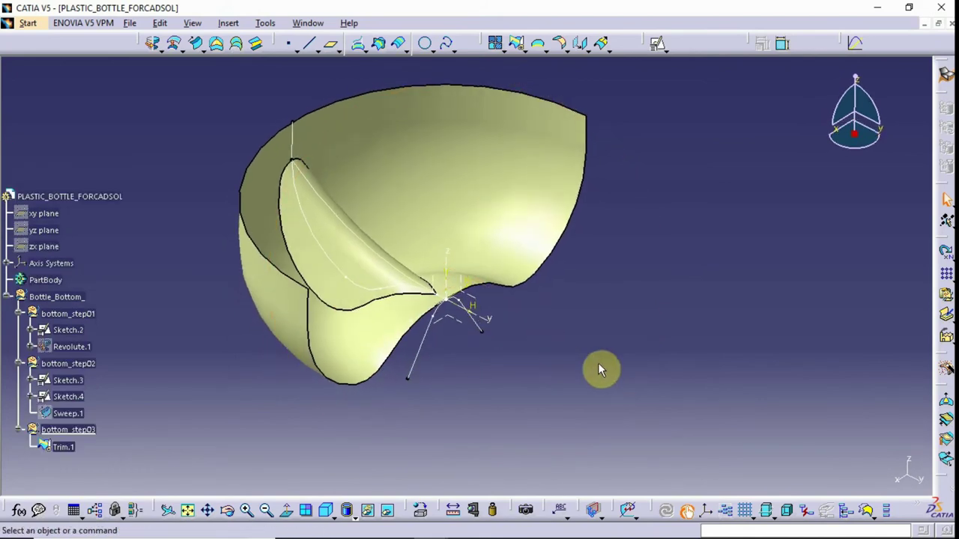
Step: Create Plane.1 at 36° about the Z axis using the Angle/Normal to plane type
left_click(332, 46)
mouse_move(505, 302)
middle_mouse_down()
mouse_move(342, 296)
mouse_move(556, 272)
mouse_move(488, 277)
middle_mouse_up()
mouse_move(524, 332)
middle_mouse_down()
mouse_move(539, 286)
mouse_move(530, 291)
middle_mouse_up()
left_click(847, 380)
left_click(815, 414)
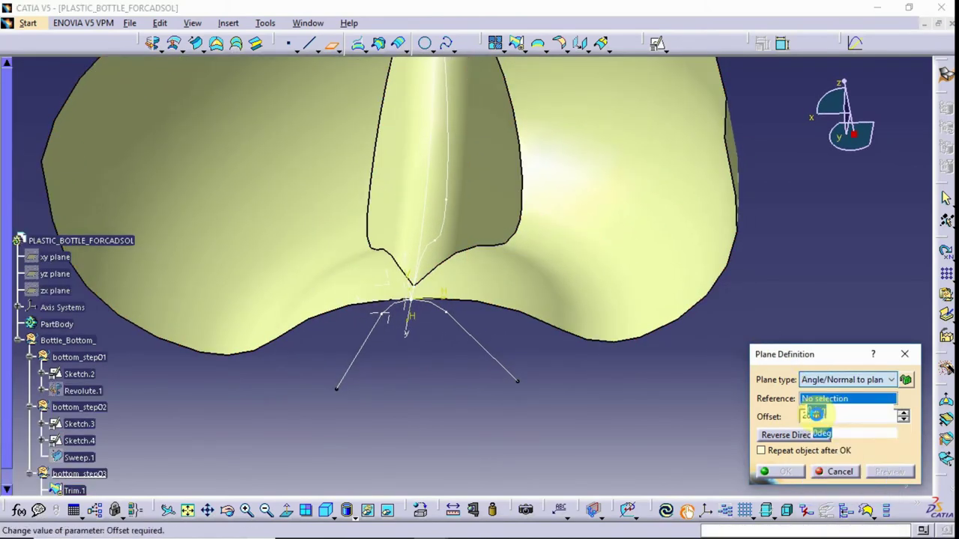
mouse_move(498, 292)
middle_mouse_down()
mouse_move(487, 330)
mouse_move(596, 277)
middle_mouse_up()
left_click(419, 274)
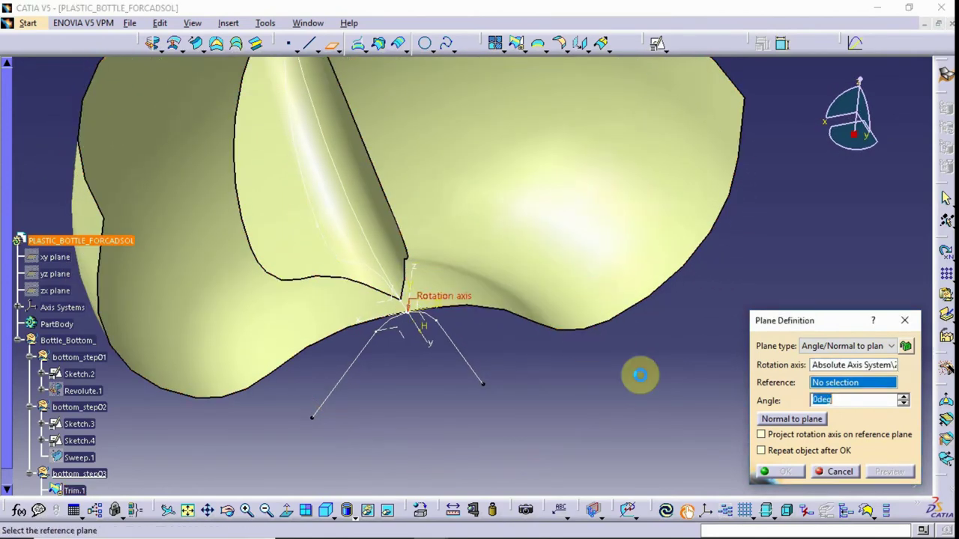
mouse_move(639, 376)
middle_mouse_down()
mouse_move(560, 374)
mouse_move(455, 323)
mouse_move(571, 380)
middle_mouse_up()
left_click(397, 283)
double_click(854, 398)
type("36")
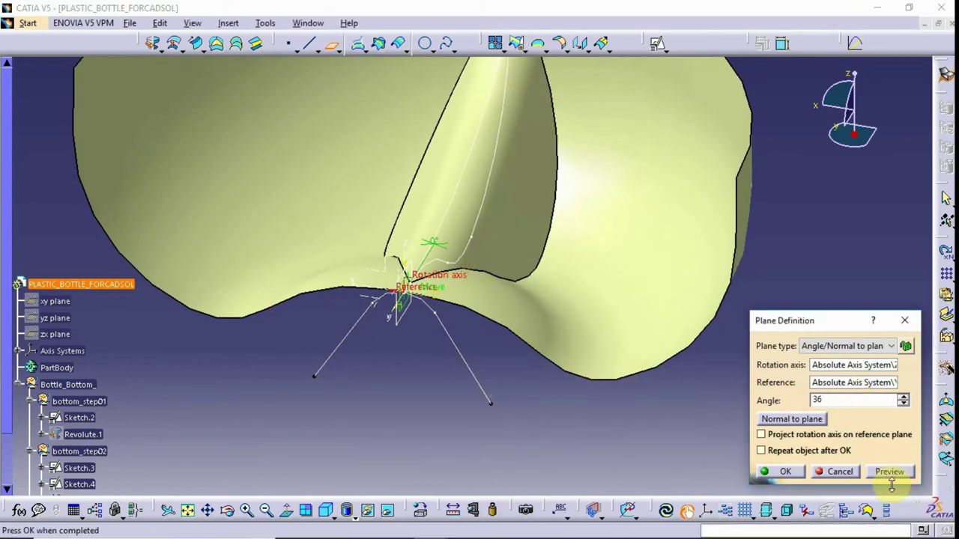
left_click(785, 472)
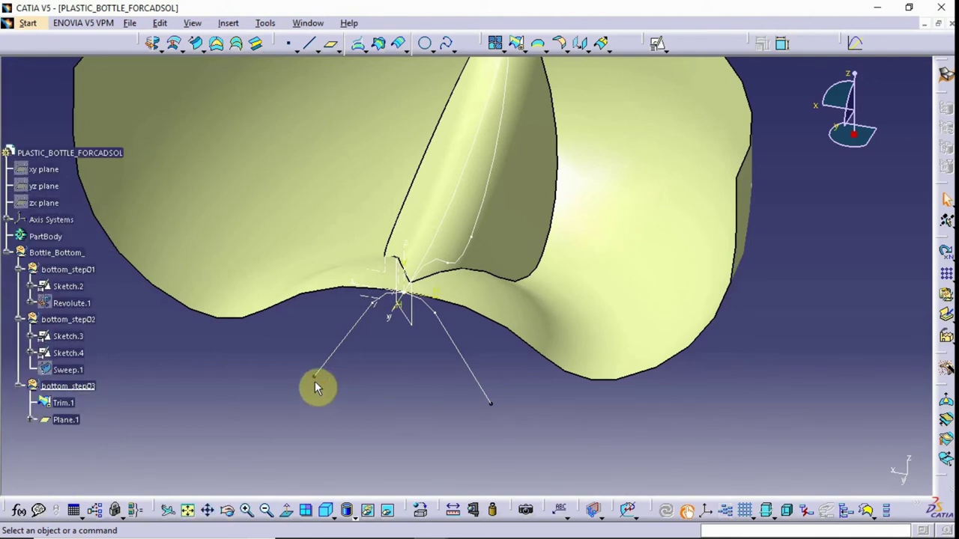
Step: Create Plane.2 at 144° about the Z axis with the Y axis as reference
left_click(326, 50)
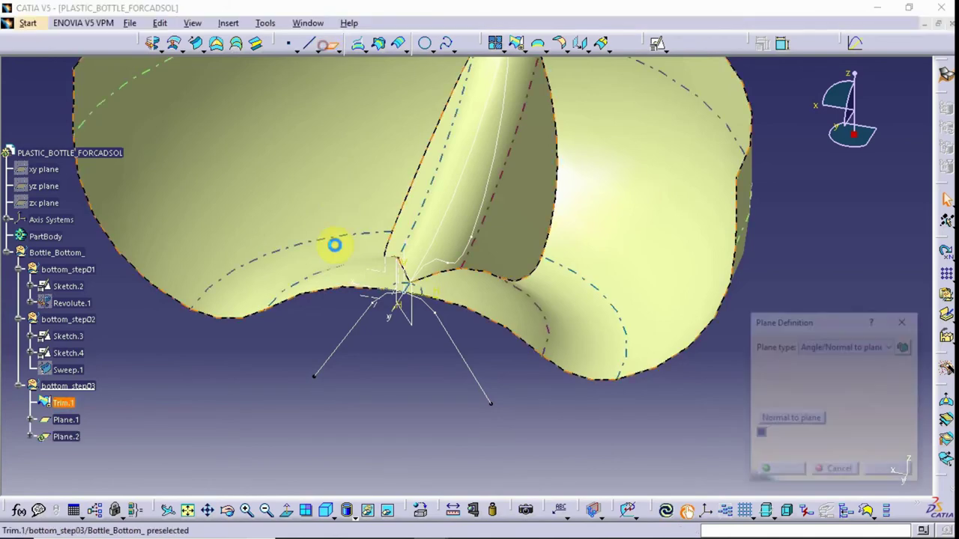
middle_click_drag(371, 338, 377, 359)
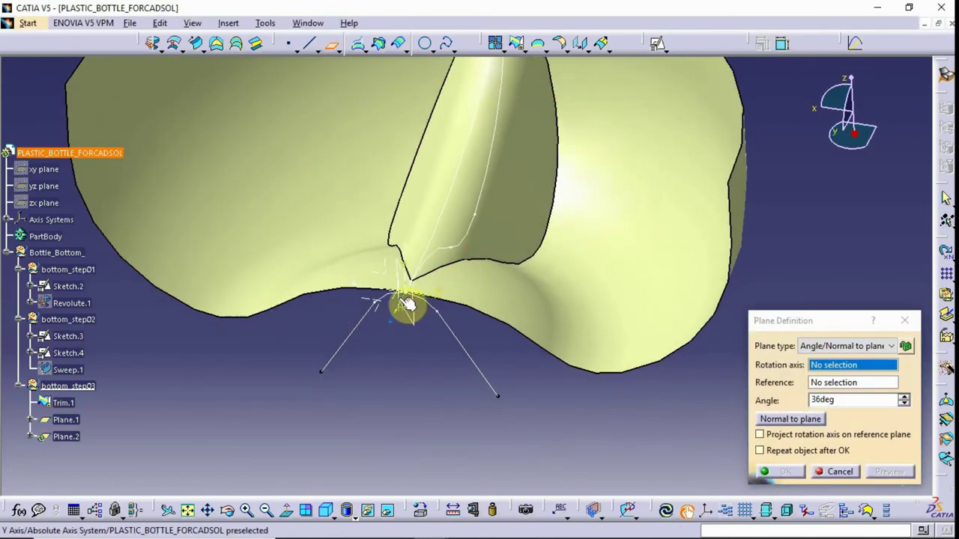
left_click(410, 260)
middle_click_drag(396, 325, 389, 327)
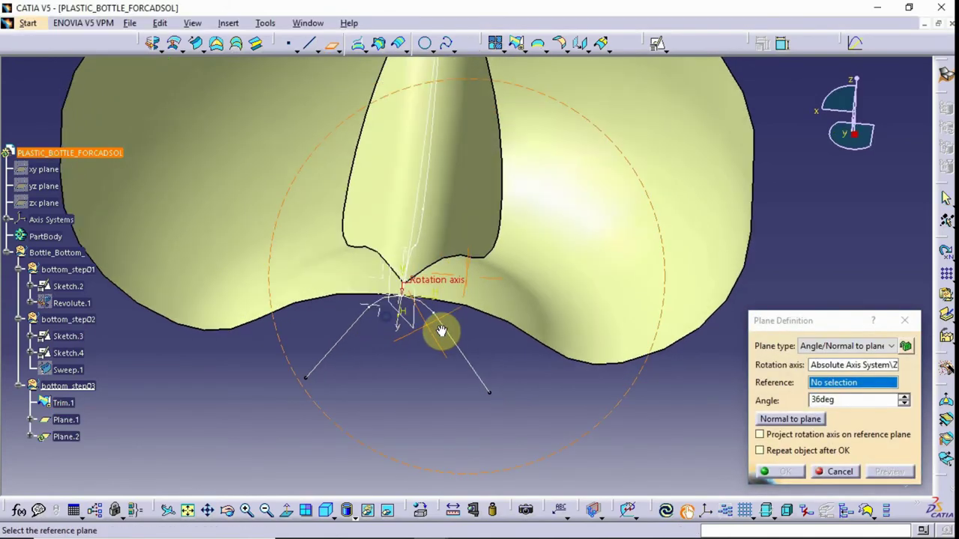
left_click(402, 306)
type("144")
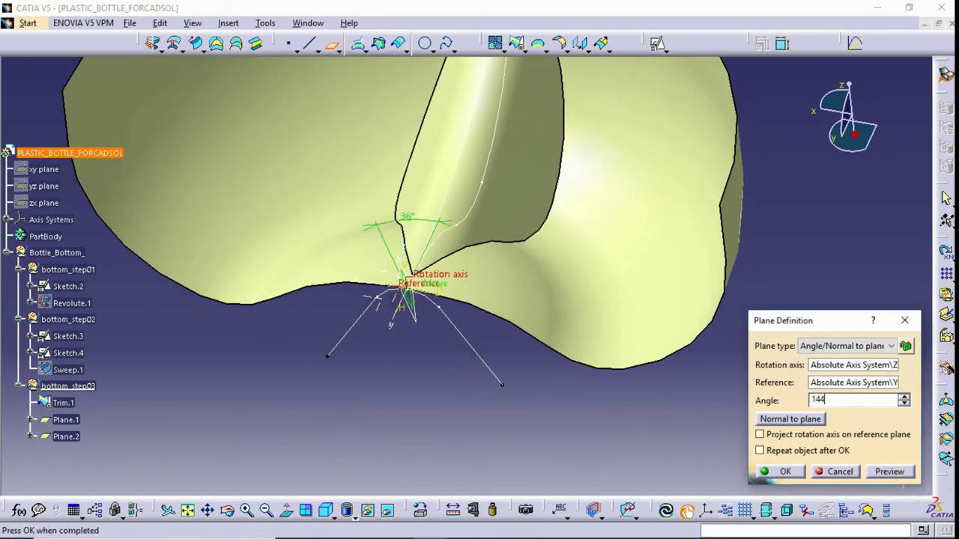
left_click(892, 470)
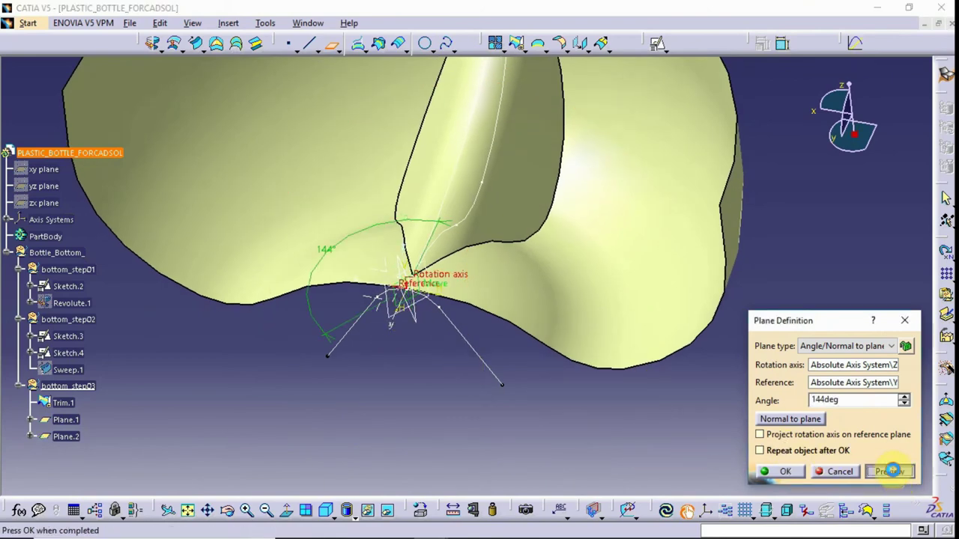
left_click(795, 470)
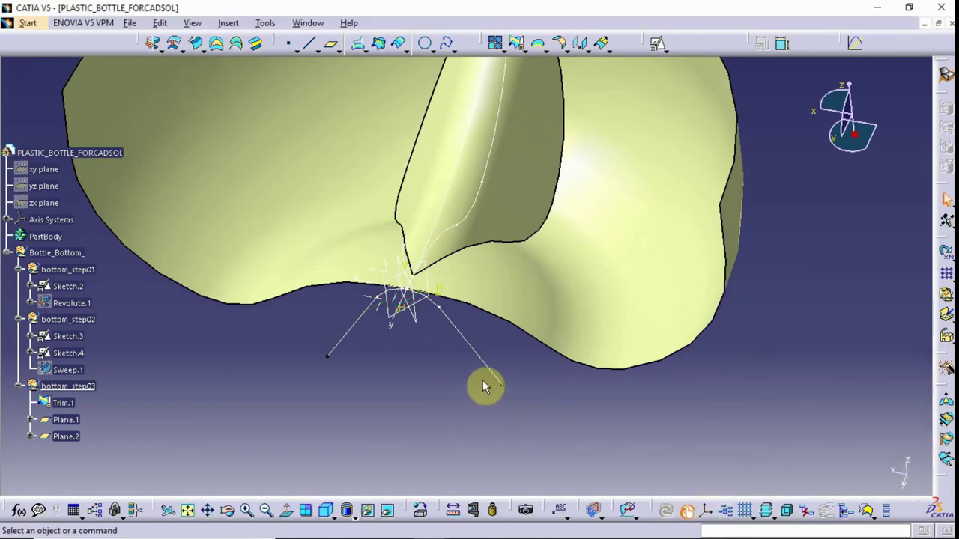
Step: Fillet the groove edges of Trim.1 with a 5mm radius to create EdgeFillet.1
left_click(570, 47)
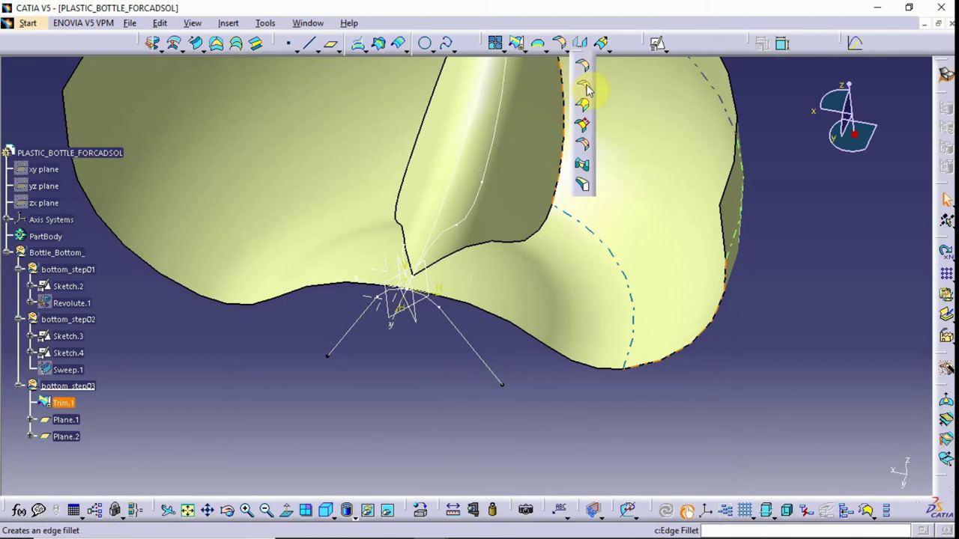
left_click(582, 66)
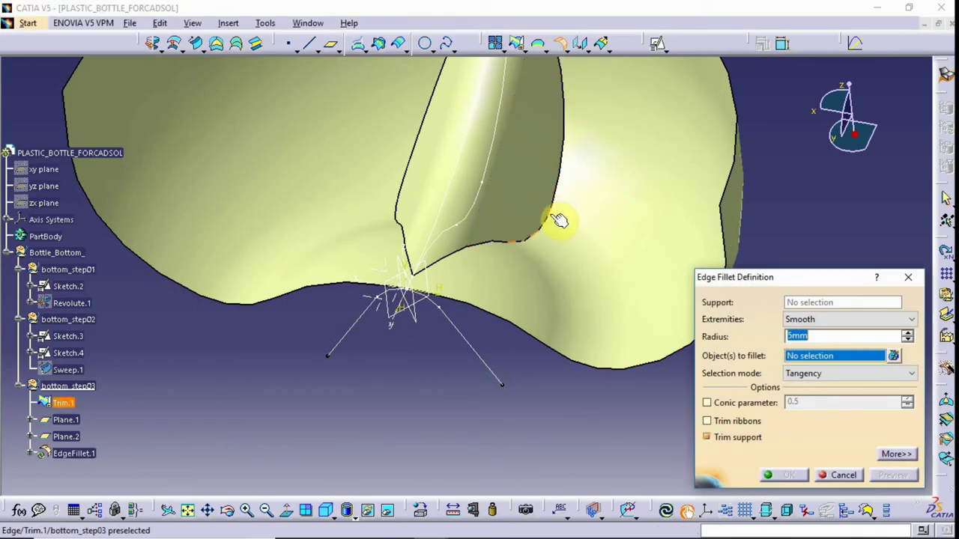
left_click(552, 218)
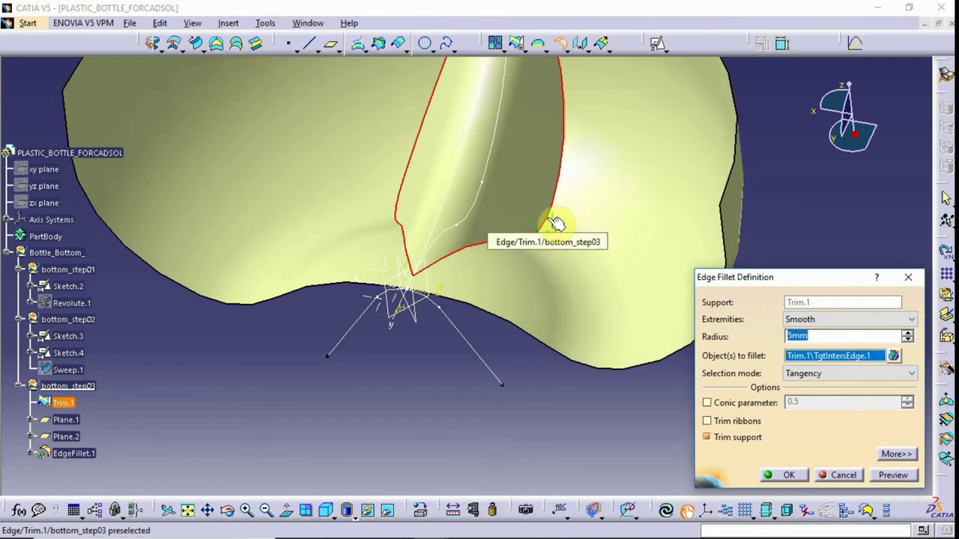
left_click(901, 478)
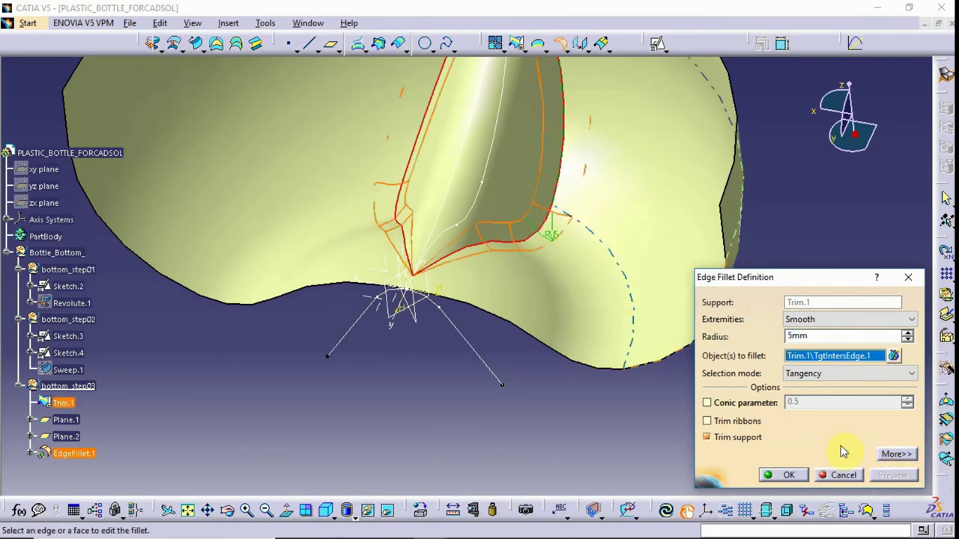
mouse_move(487, 203)
middle_mouse_down()
mouse_move(512, 242)
mouse_move(439, 262)
mouse_move(509, 253)
mouse_move(482, 261)
middle_mouse_up()
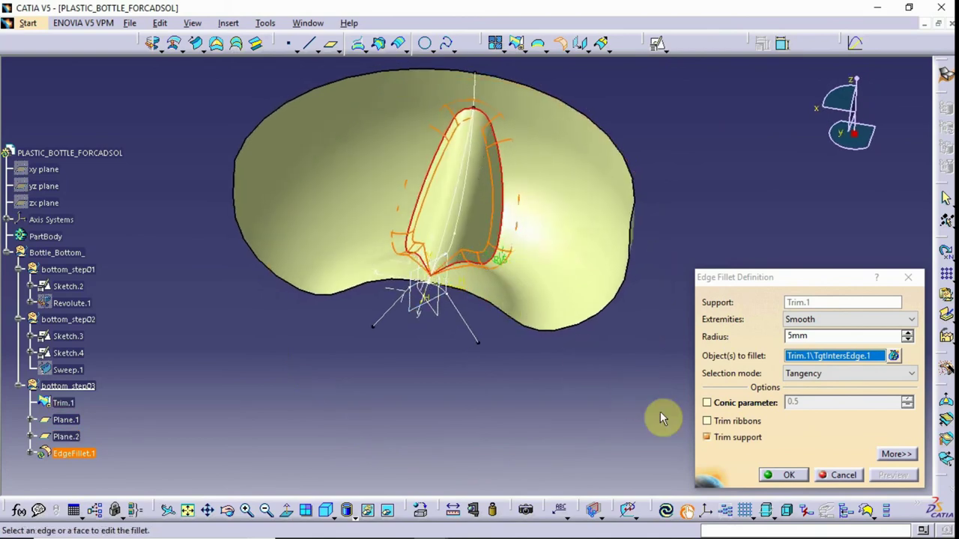
left_click(778, 477)
mouse_move(638, 443)
middle_mouse_down()
mouse_move(681, 352)
mouse_move(572, 282)
mouse_move(557, 302)
mouse_move(676, 277)
mouse_move(497, 262)
mouse_move(314, 222)
mouse_move(223, 223)
mouse_move(312, 224)
mouse_move(589, 296)
mouse_move(670, 278)
mouse_move(608, 337)
middle_mouse_up()
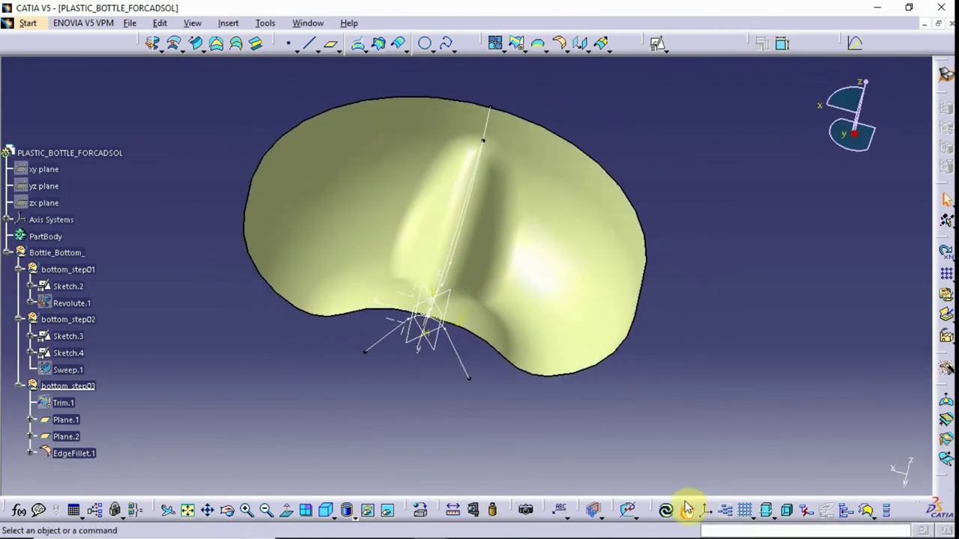
mouse_move(625, 381)
middle_mouse_down()
mouse_move(652, 359)
mouse_move(567, 396)
mouse_move(599, 338)
mouse_move(559, 362)
mouse_move(442, 346)
mouse_move(469, 323)
mouse_move(450, 330)
middle_mouse_up()
scroll(105, 397, "down", 5)
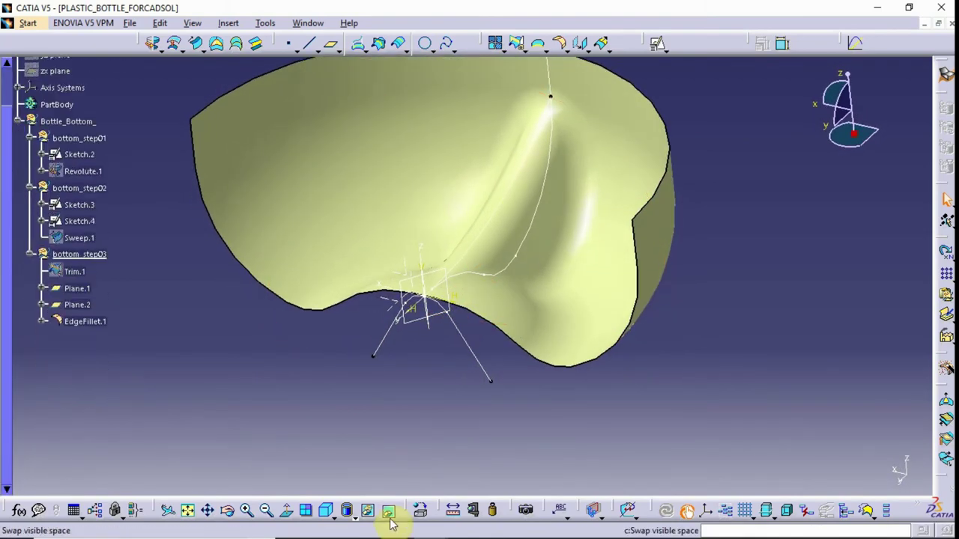
mouse_move(374, 379)
middle_mouse_down()
mouse_move(325, 353)
mouse_move(368, 397)
mouse_move(381, 353)
mouse_move(334, 293)
mouse_move(342, 278)
middle_mouse_up()
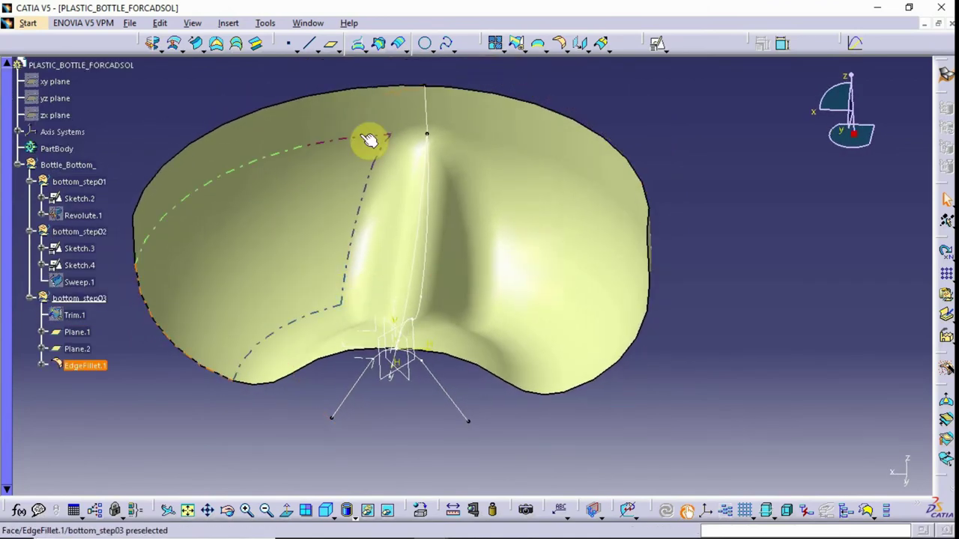
Step: Split EdgeFillet.1 with Plane.1 to create Split.1
left_click(522, 48)
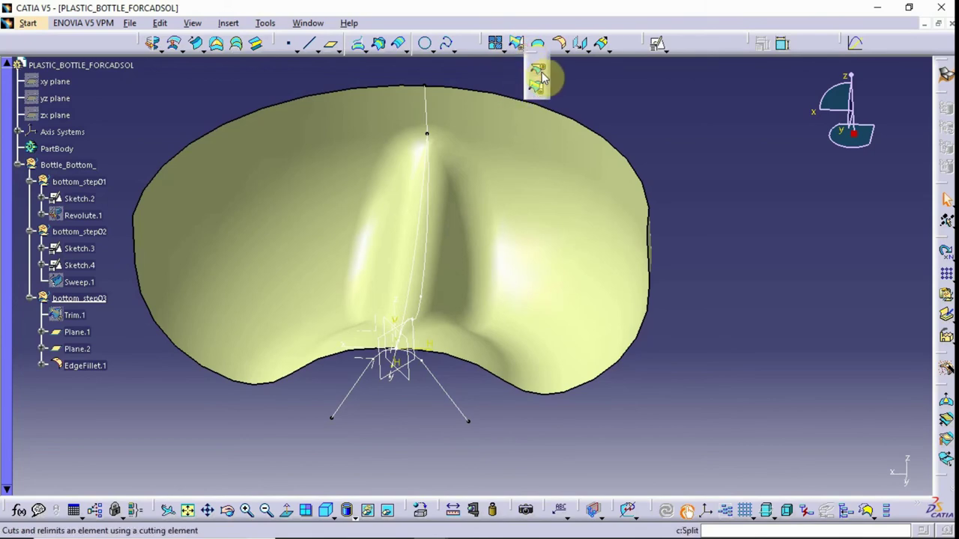
left_click(538, 75)
left_click(510, 278)
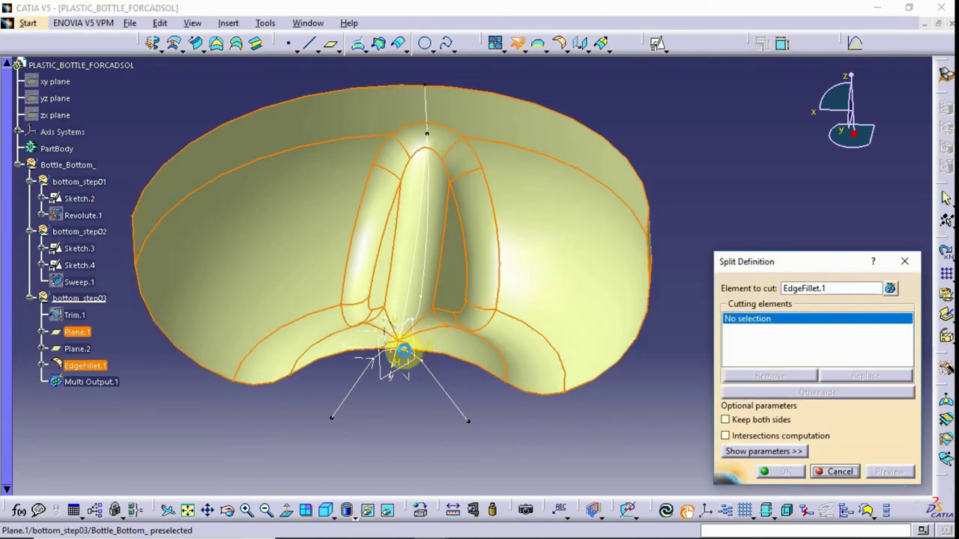
left_click(399, 378)
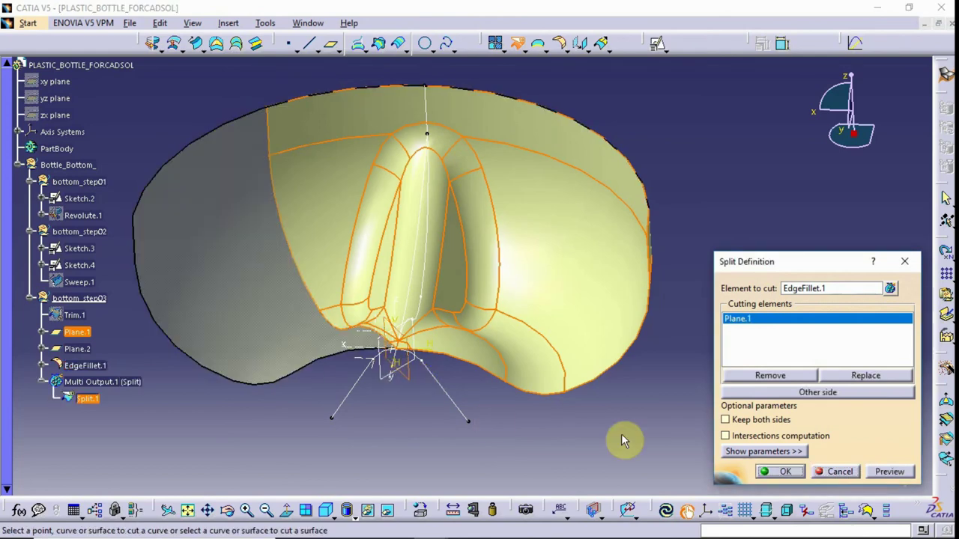
left_click(782, 474)
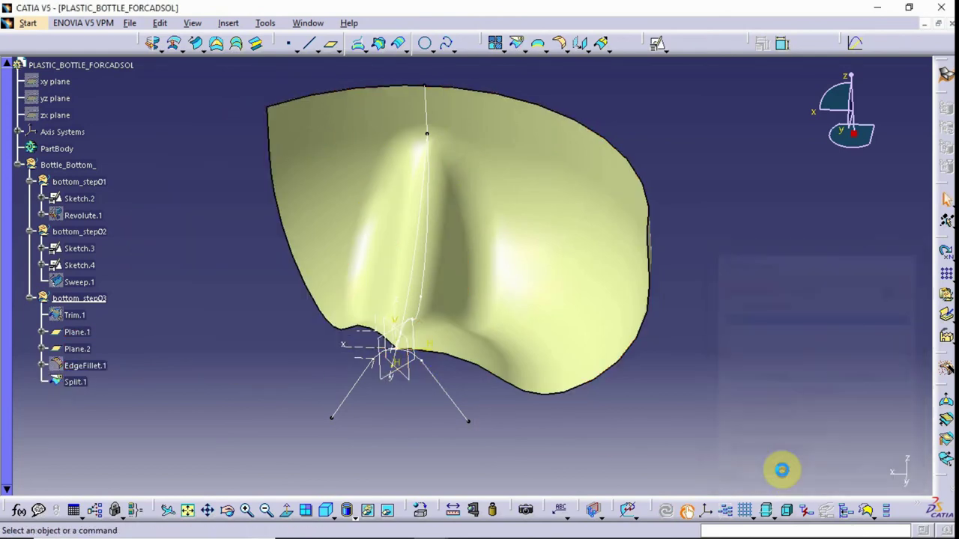
Step: Split Split.1 with Plane.2 to create Split.2, leaving one grooved wedge
left_click(517, 45)
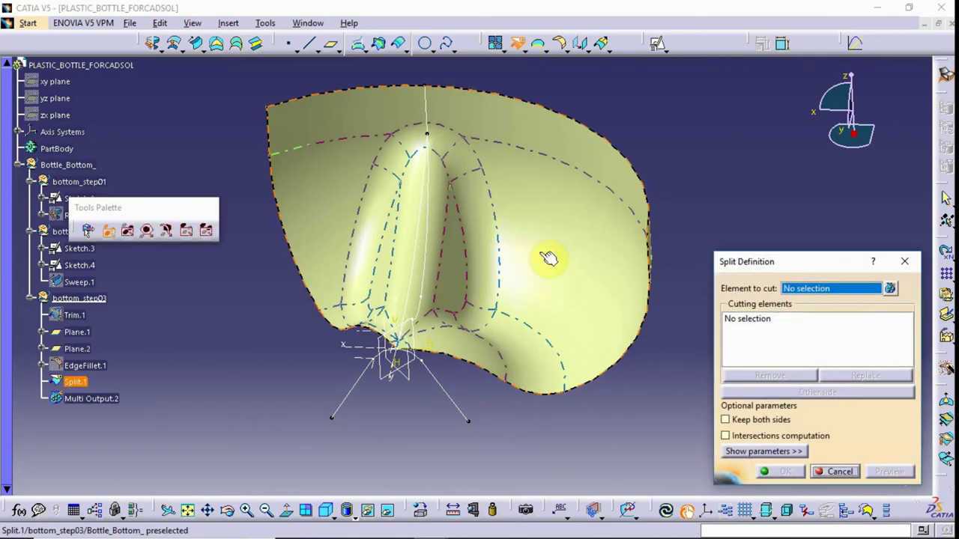
left_click(549, 259)
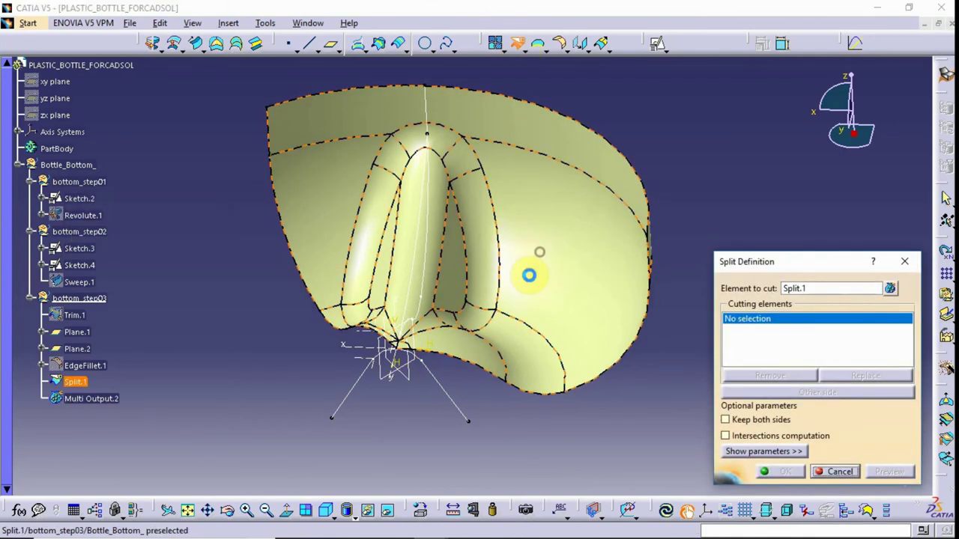
left_click(387, 370)
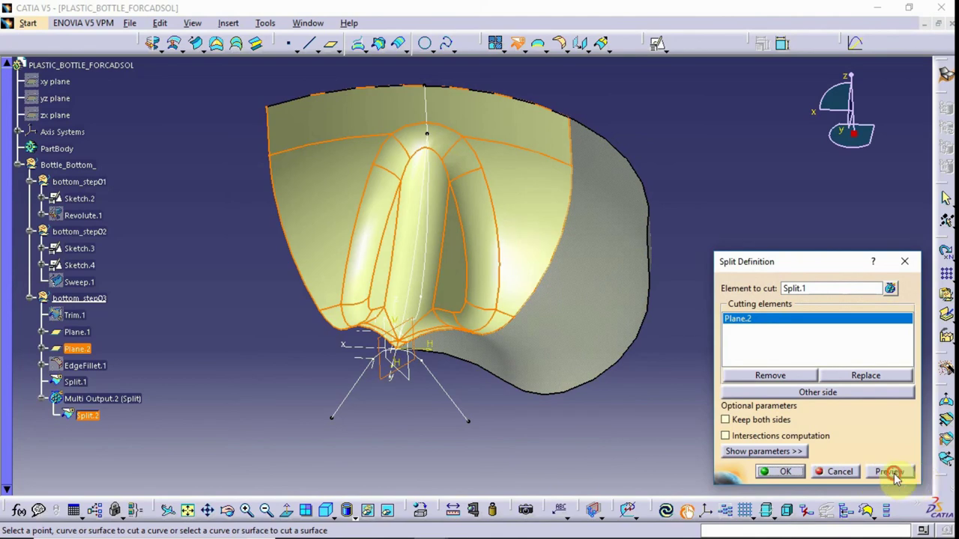
left_click(776, 471)
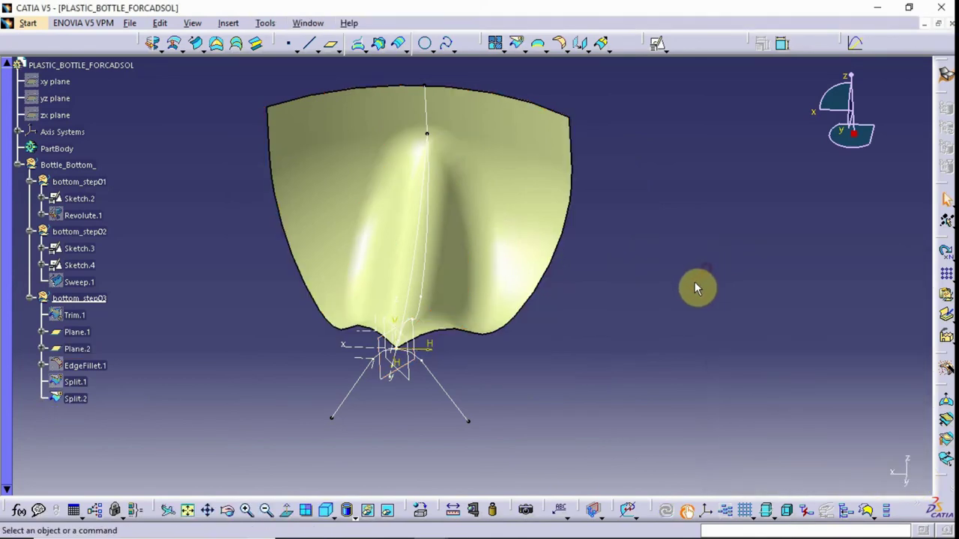
Step: Rotate Split.2 72deg about the Z axis and repeat it for three more copies
mouse_move(653, 197)
middle_mouse_down()
mouse_move(519, 240)
mouse_move(555, 214)
middle_mouse_up()
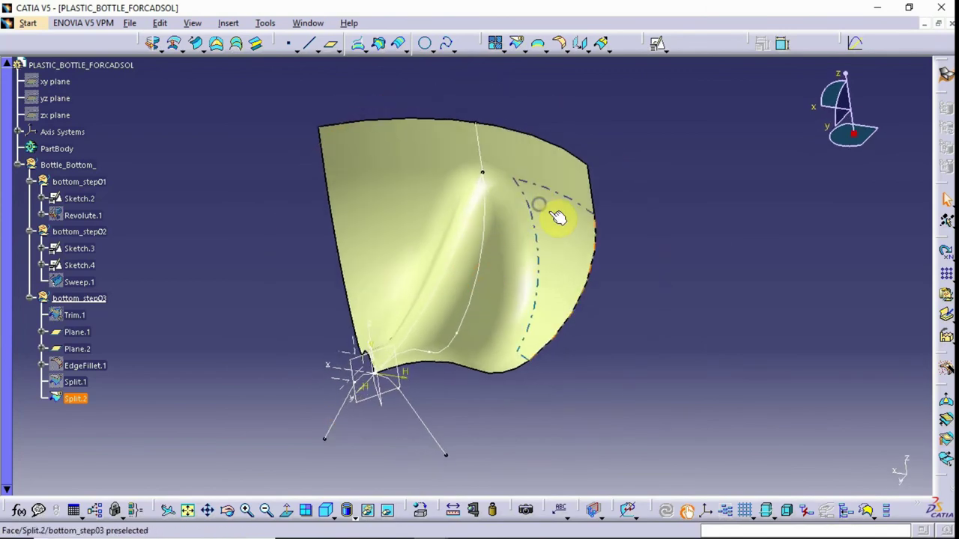
left_click(584, 47)
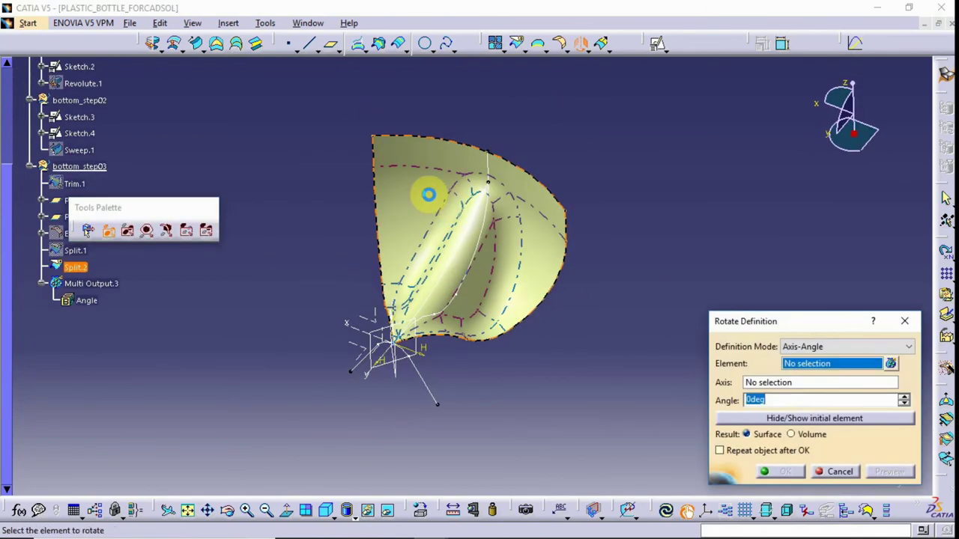
left_click(428, 193)
middle_click_drag(397, 336, 403, 311)
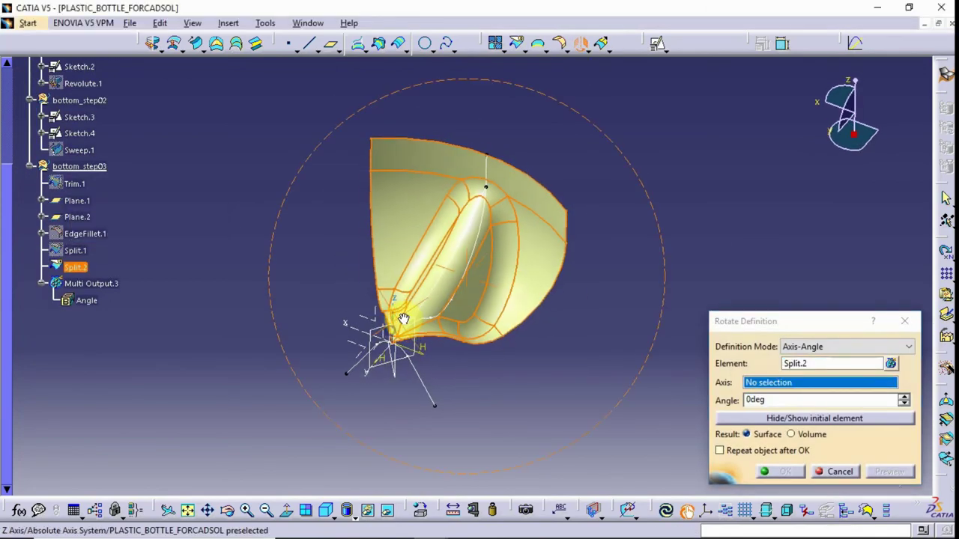
left_click(403, 311)
middle_click_drag(439, 270, 396, 289)
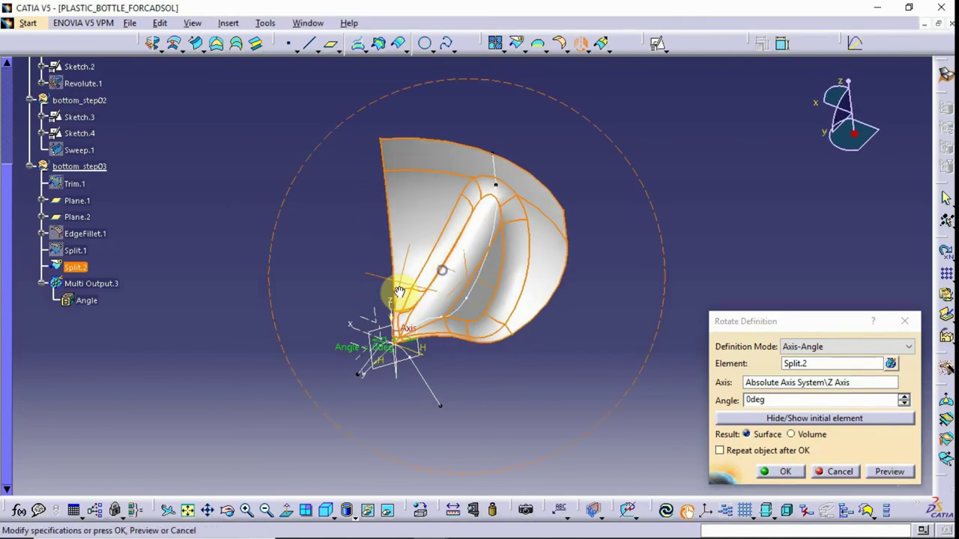
left_click_drag(777, 402, 704, 403)
type("72")
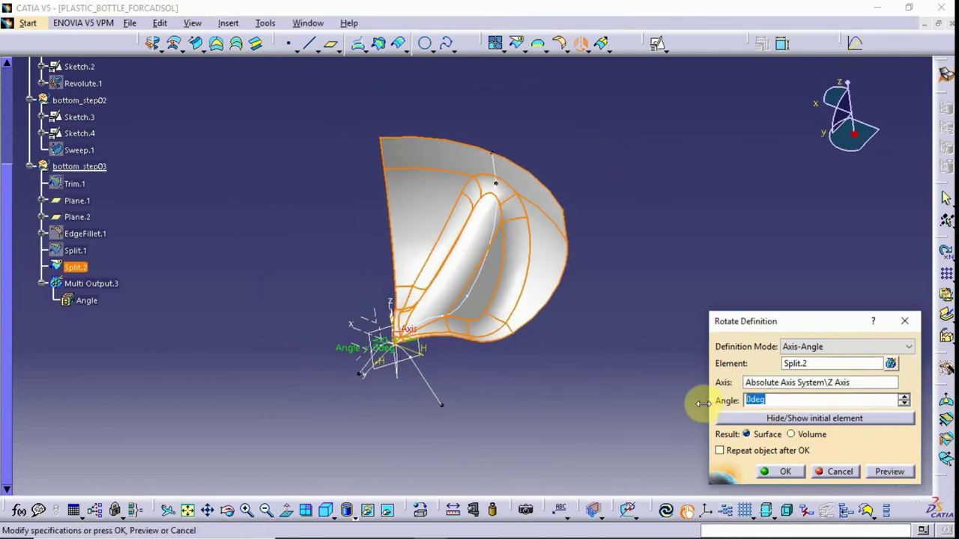
left_click(722, 453)
left_click(882, 478)
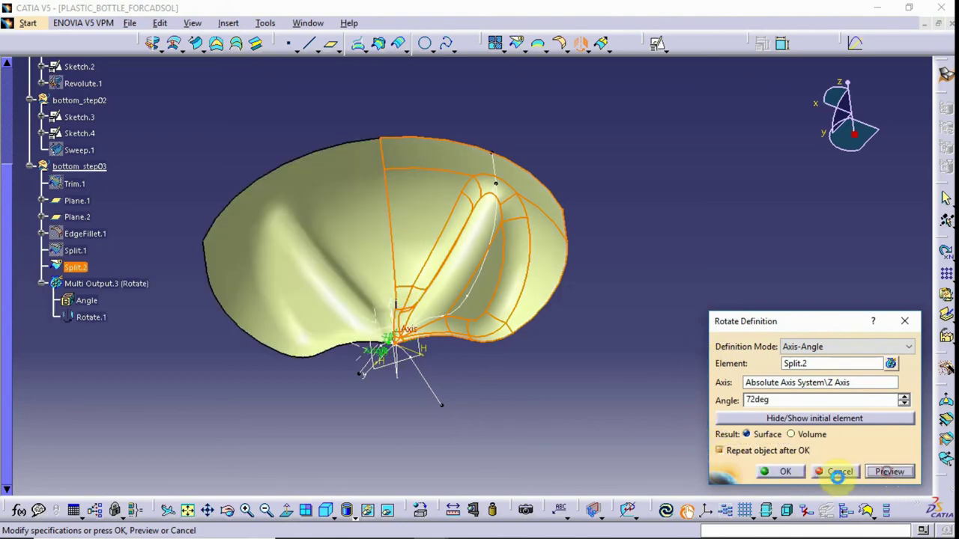
left_click(783, 472)
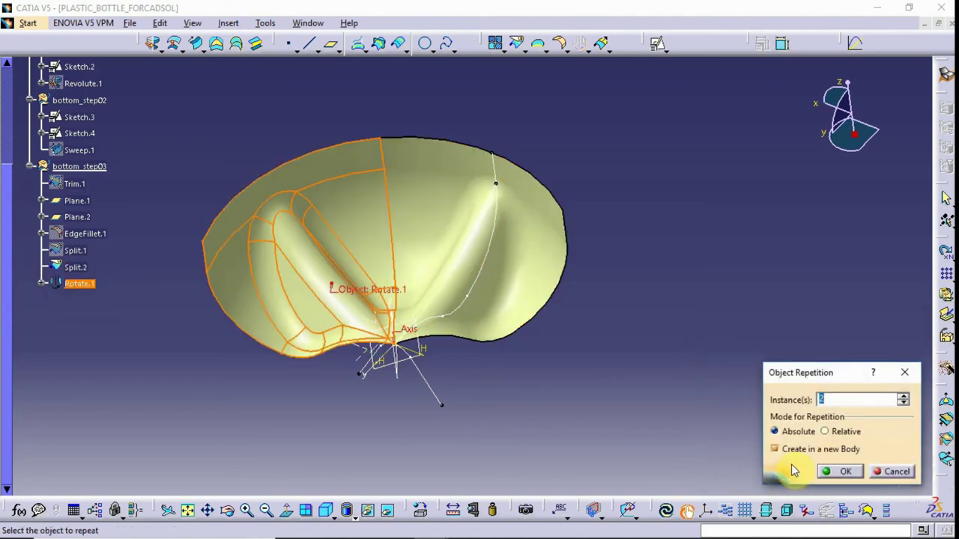
left_click(843, 472)
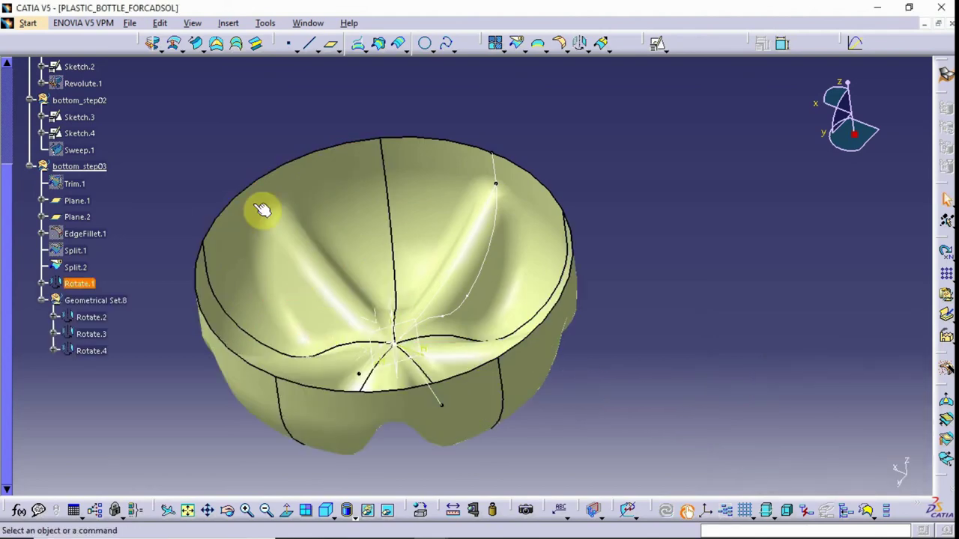
Step: Join Split.2 and Rotate.1–4 into Join.1 with a 0.1mm merging distance
left_click(178, 264)
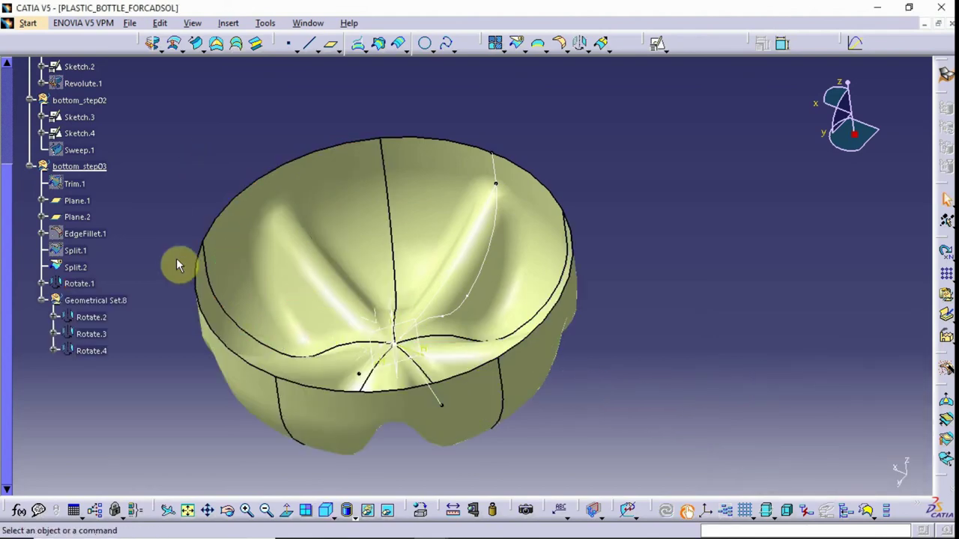
left_click(495, 47)
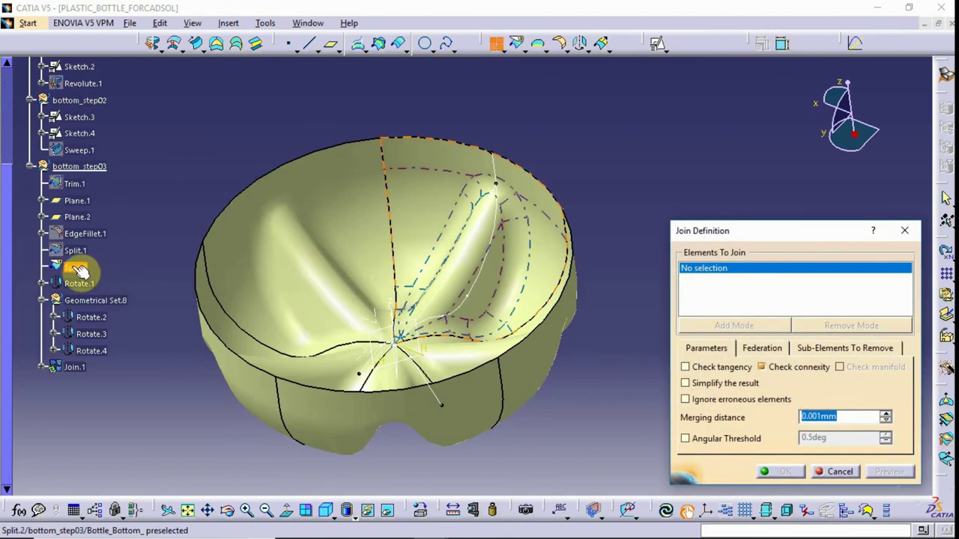
left_click(75, 268)
left_click(82, 283)
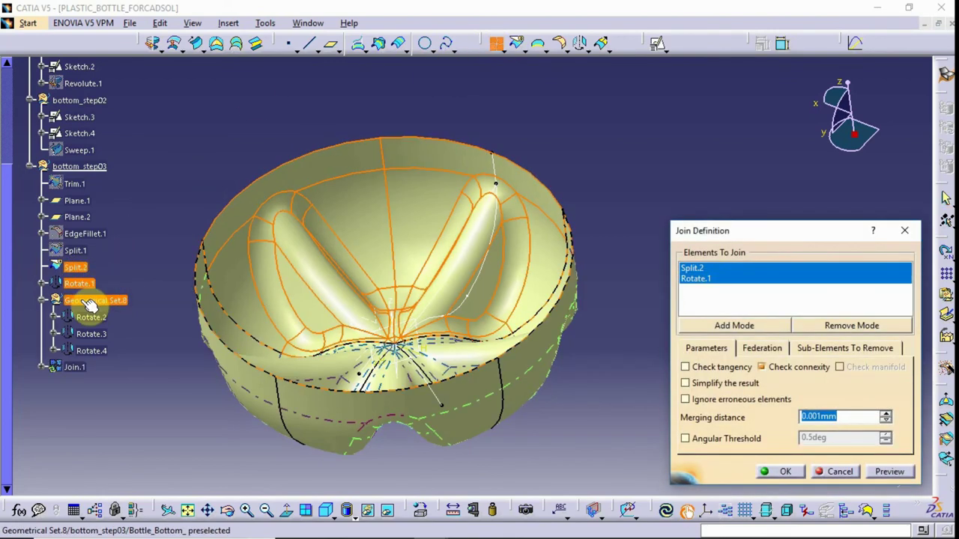
left_click(90, 302)
type("0.1")
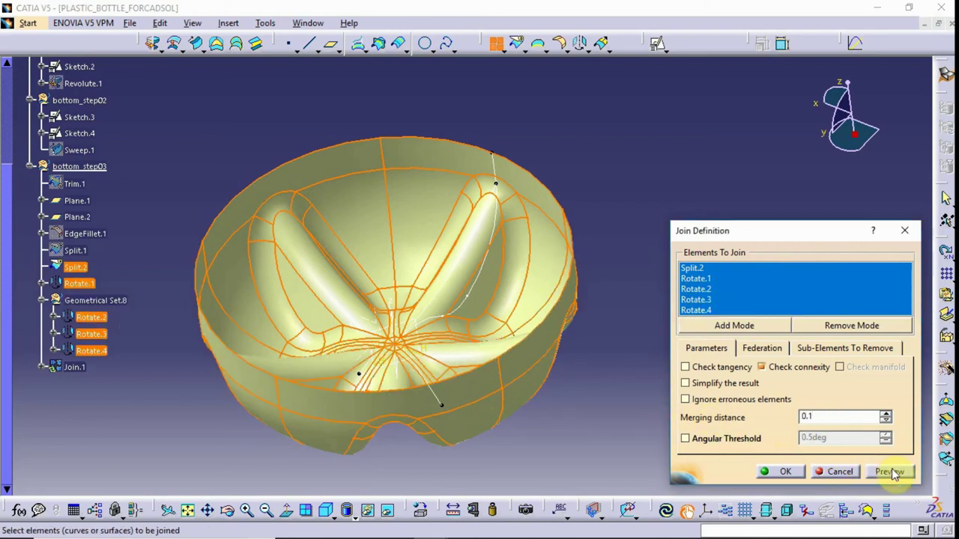
left_click(888, 474)
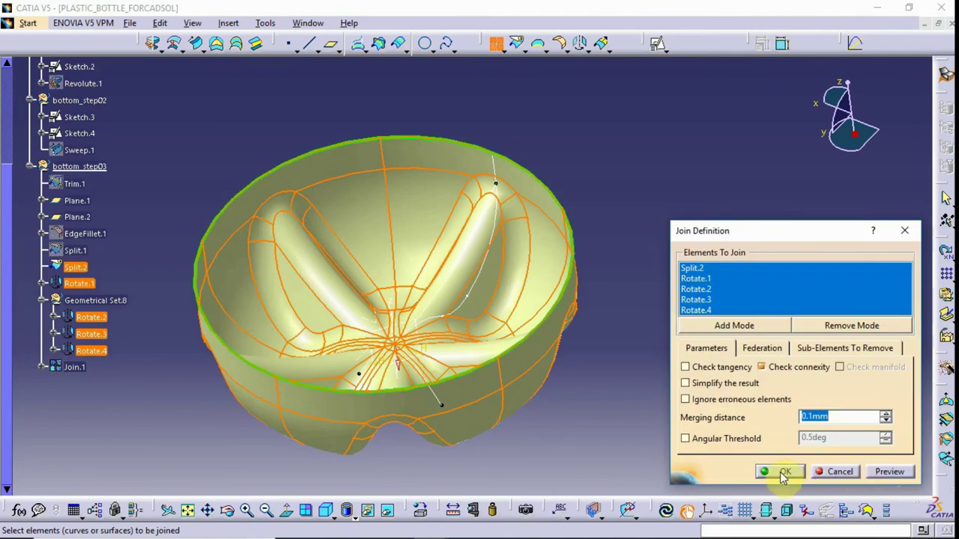
left_click(783, 471)
middle_click_drag(552, 285, 487, 298)
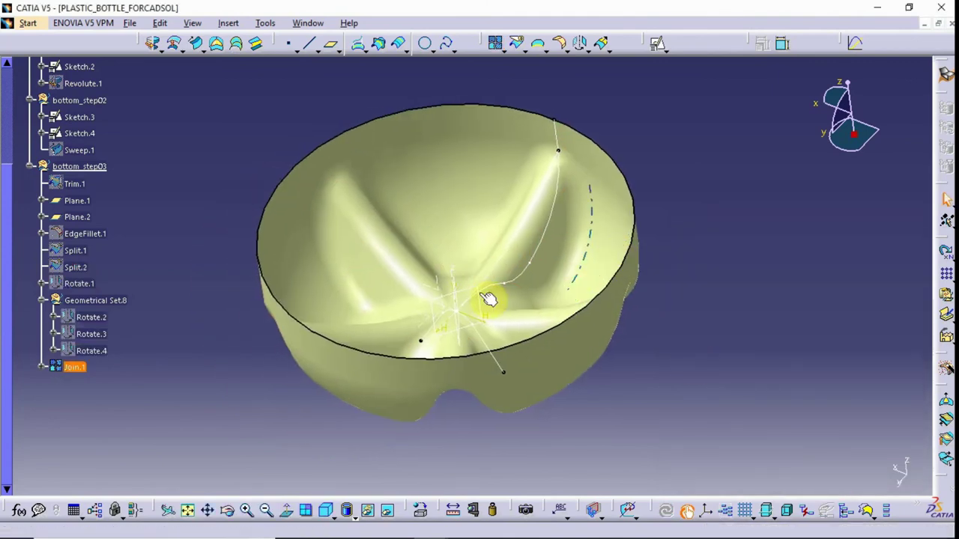